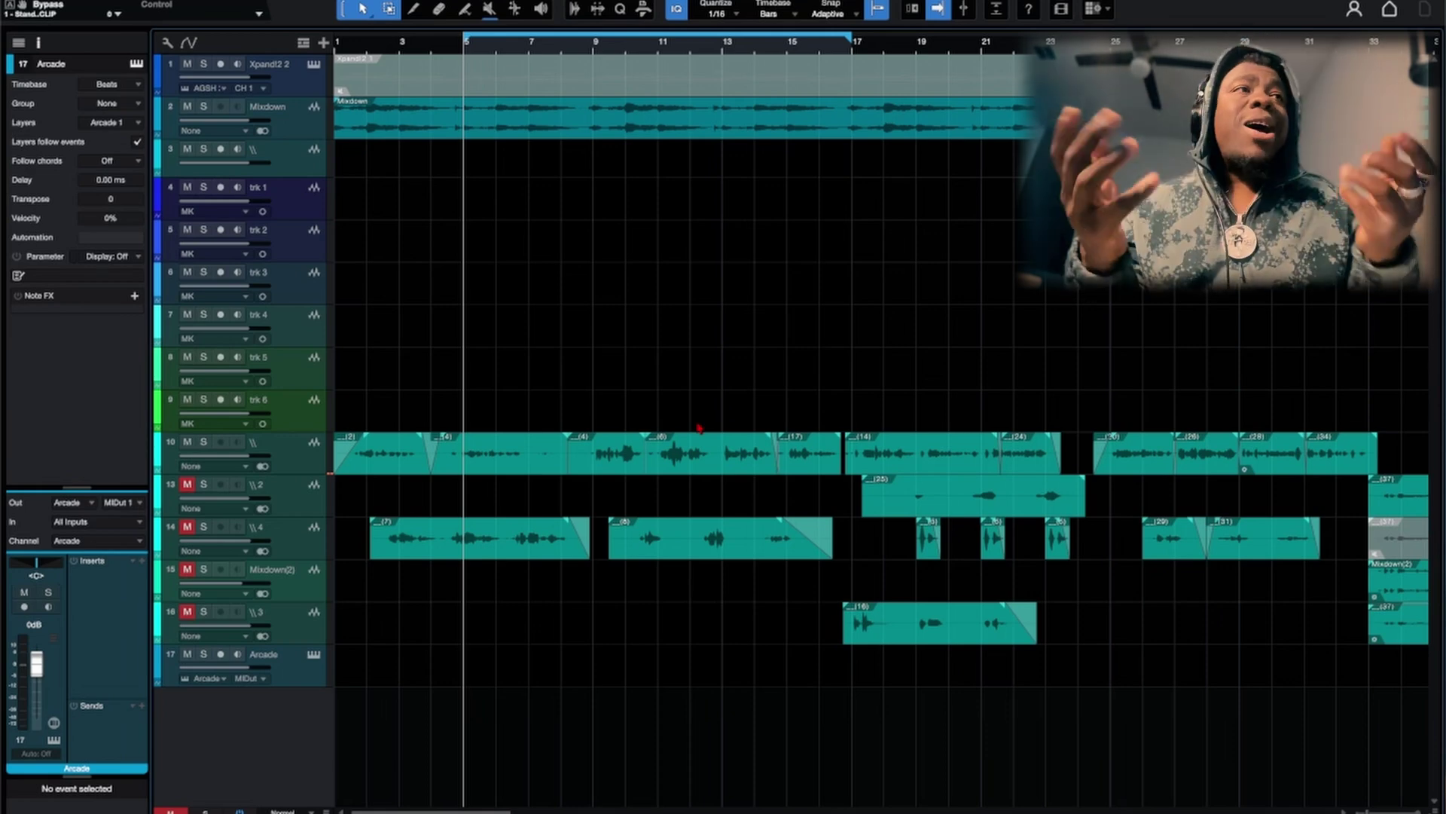
Step: Open the H-Delay Stereo insert on the delay return from the mixer and set its sync to Host
{"action": "key", "text": "F3"}
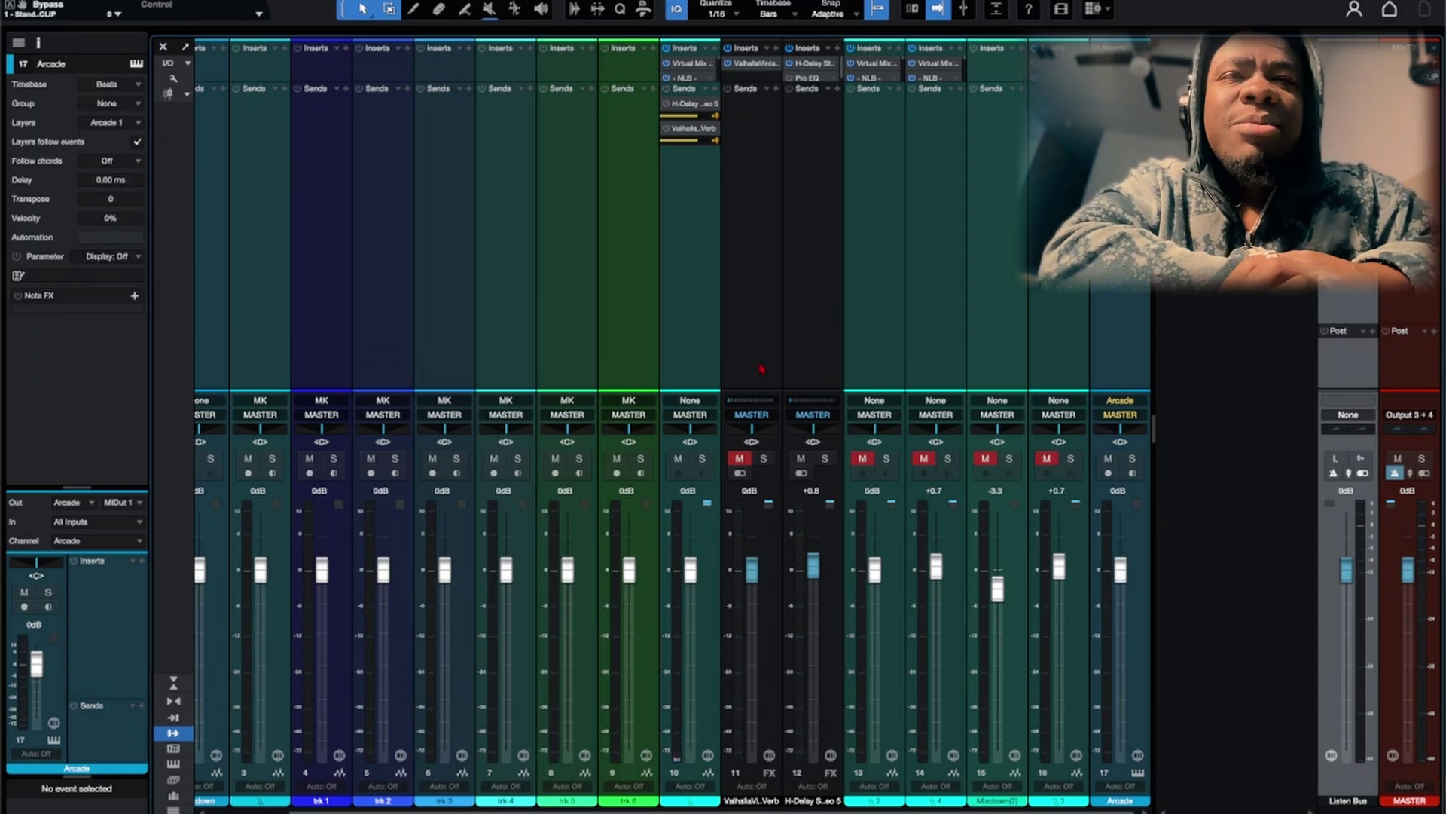
{"action": "scroll", "coordinate": [762, 369], "scroll_direction": "left", "scroll_amount": 2}
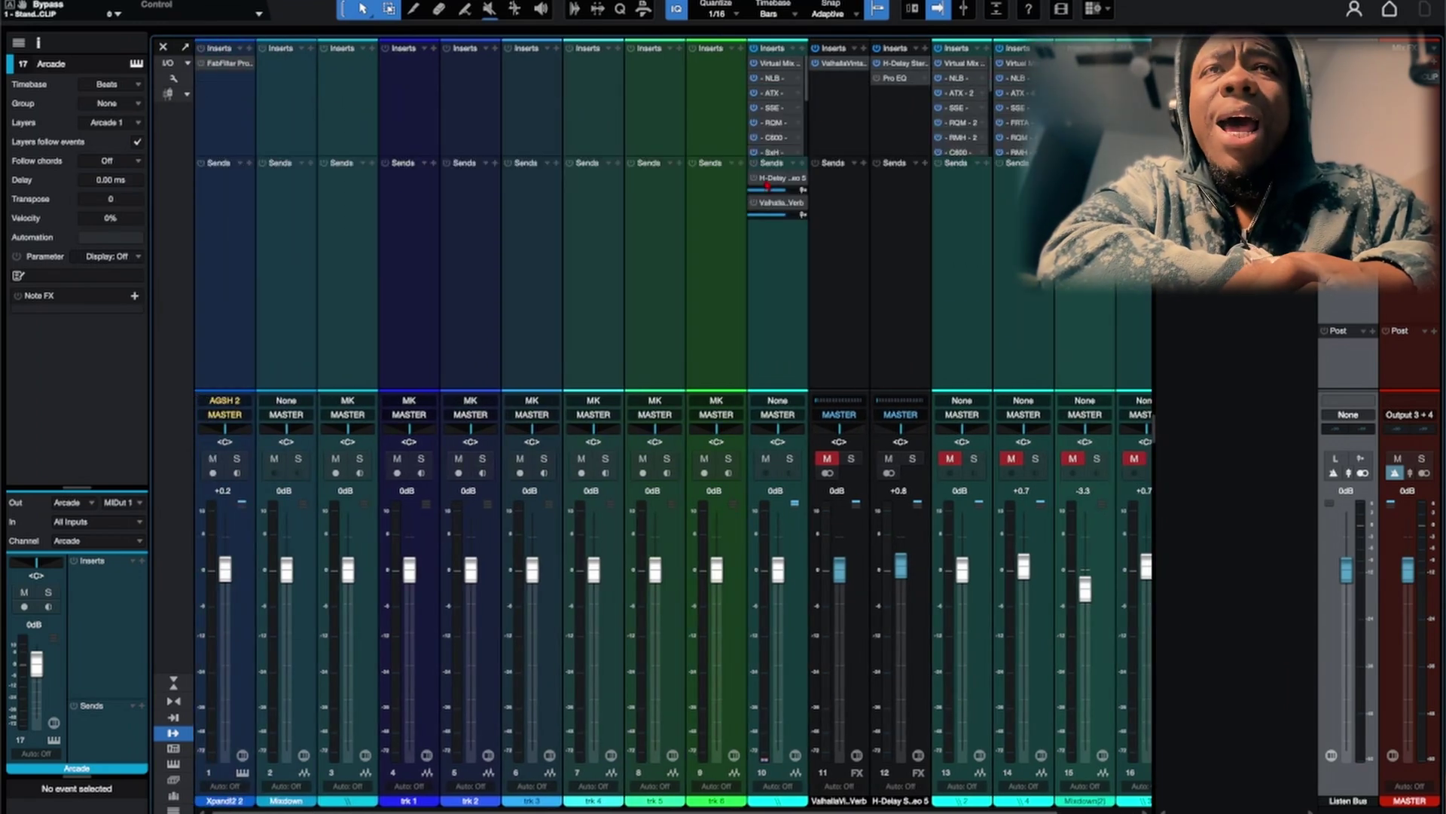
{"action": "double_click", "coordinate": [900, 63]}
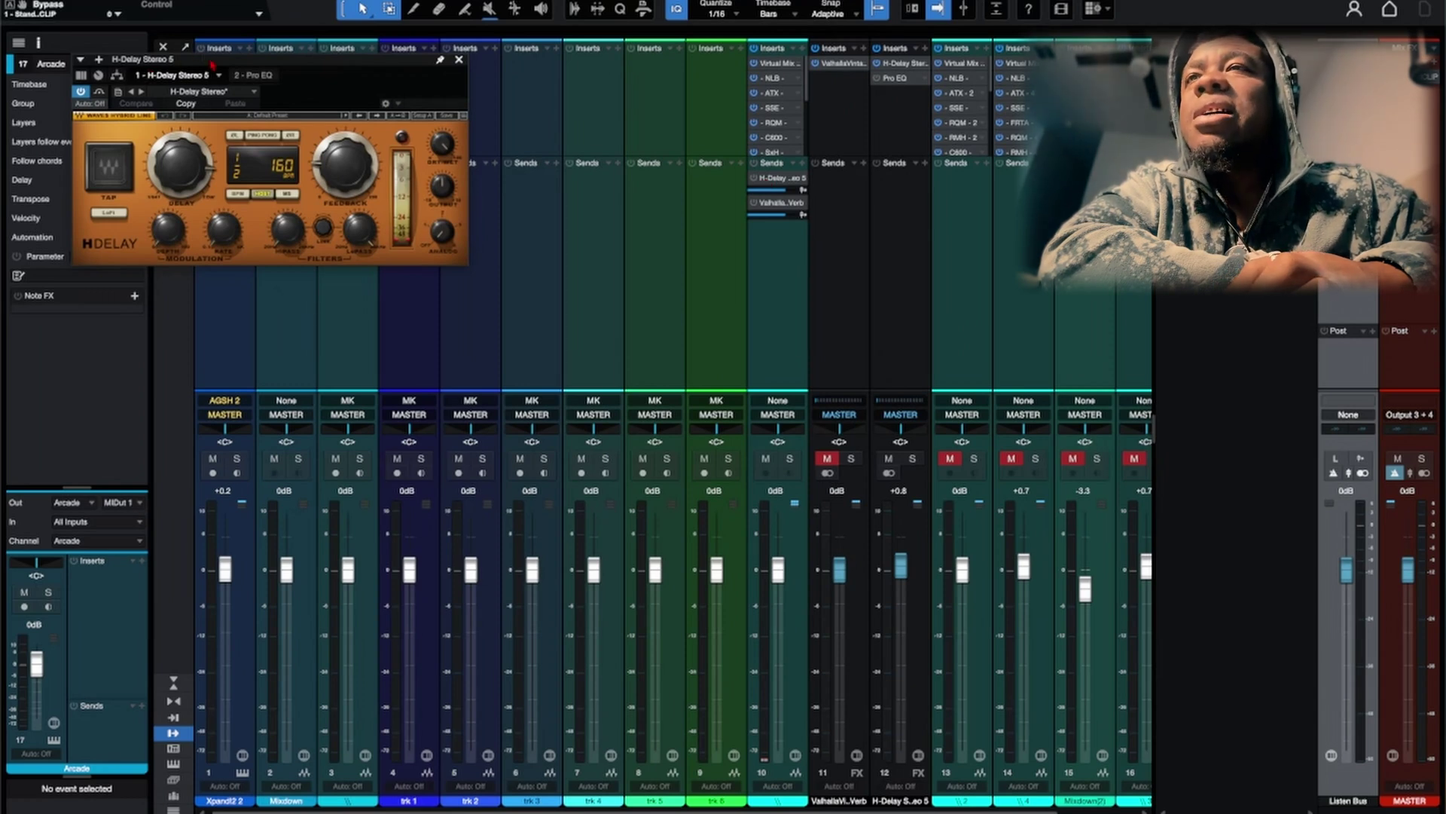
{"action": "left_click_drag", "start_coordinate": [213, 66], "coordinate": [490, 0]}
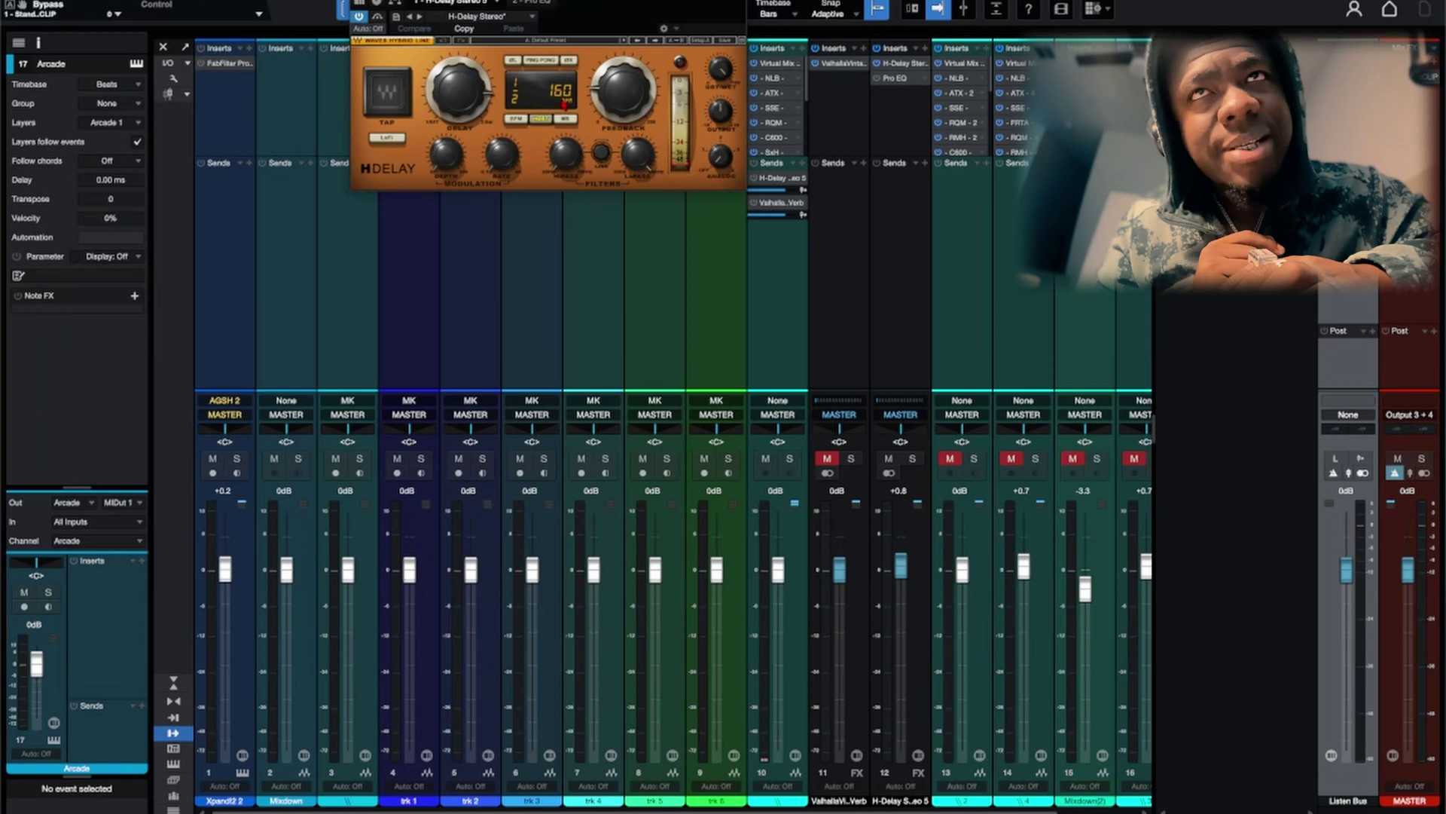
{"action": "left_click", "coordinate": [538, 120]}
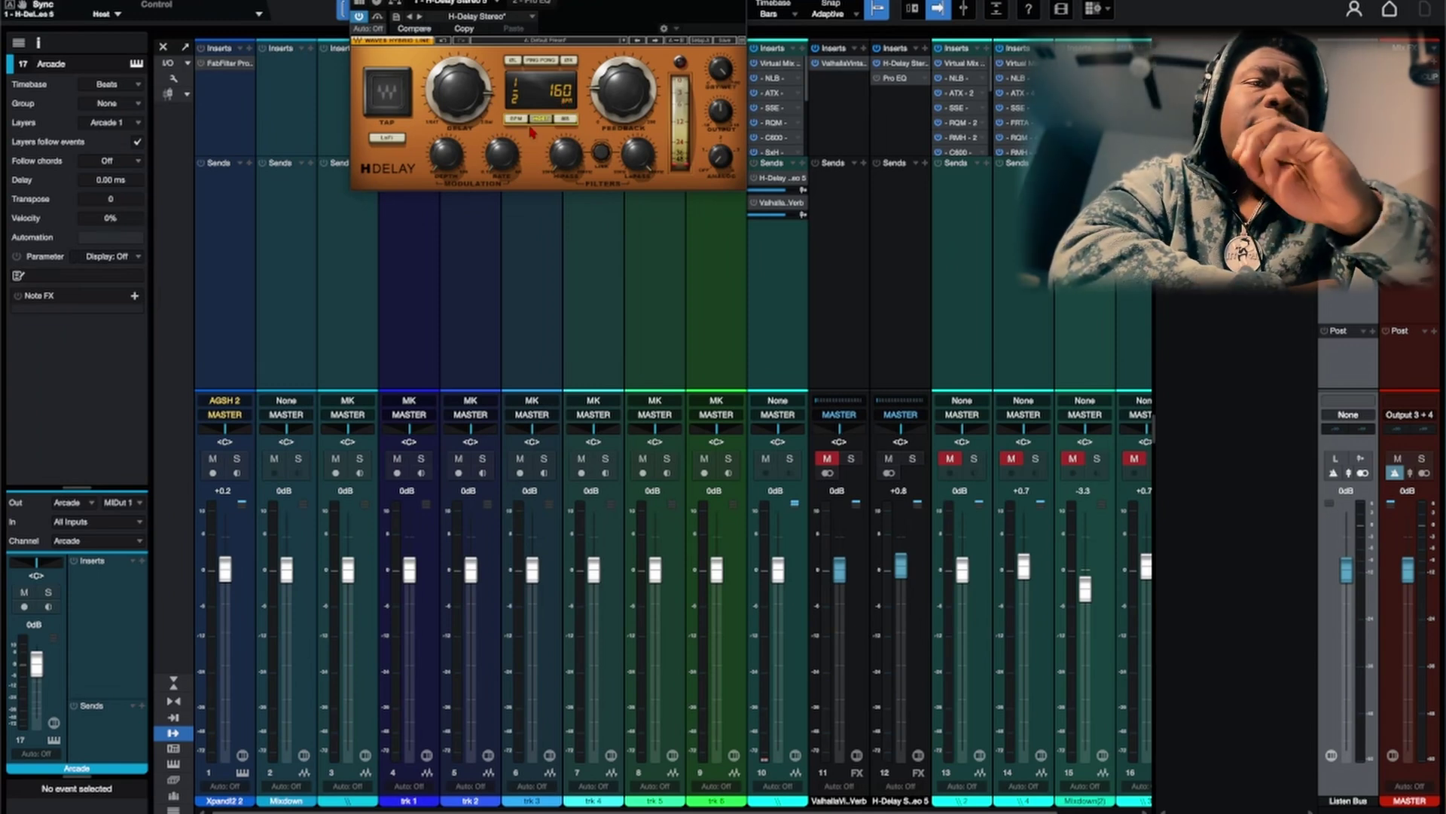
Step: Lower the H-Delay return fader to -12.8 dB and set the delay time to 1/2 while auditioning playback
{"action": "left_click_drag", "start_coordinate": [901, 567], "coordinate": [901, 635]}
{"action": "left_click_drag", "start_coordinate": [440, 99], "coordinate": [440, 82]}
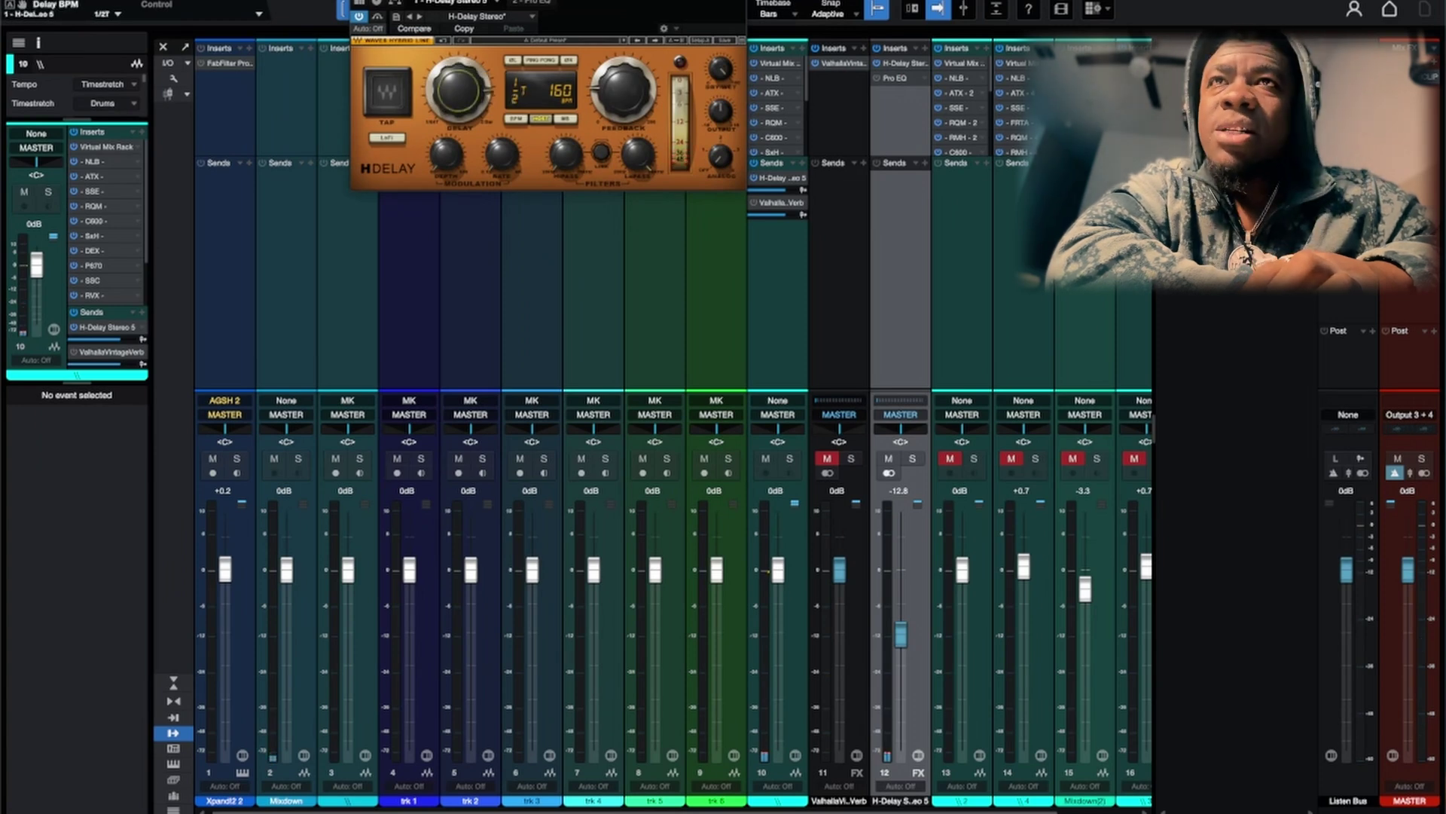
{"action": "key", "text": "space"}
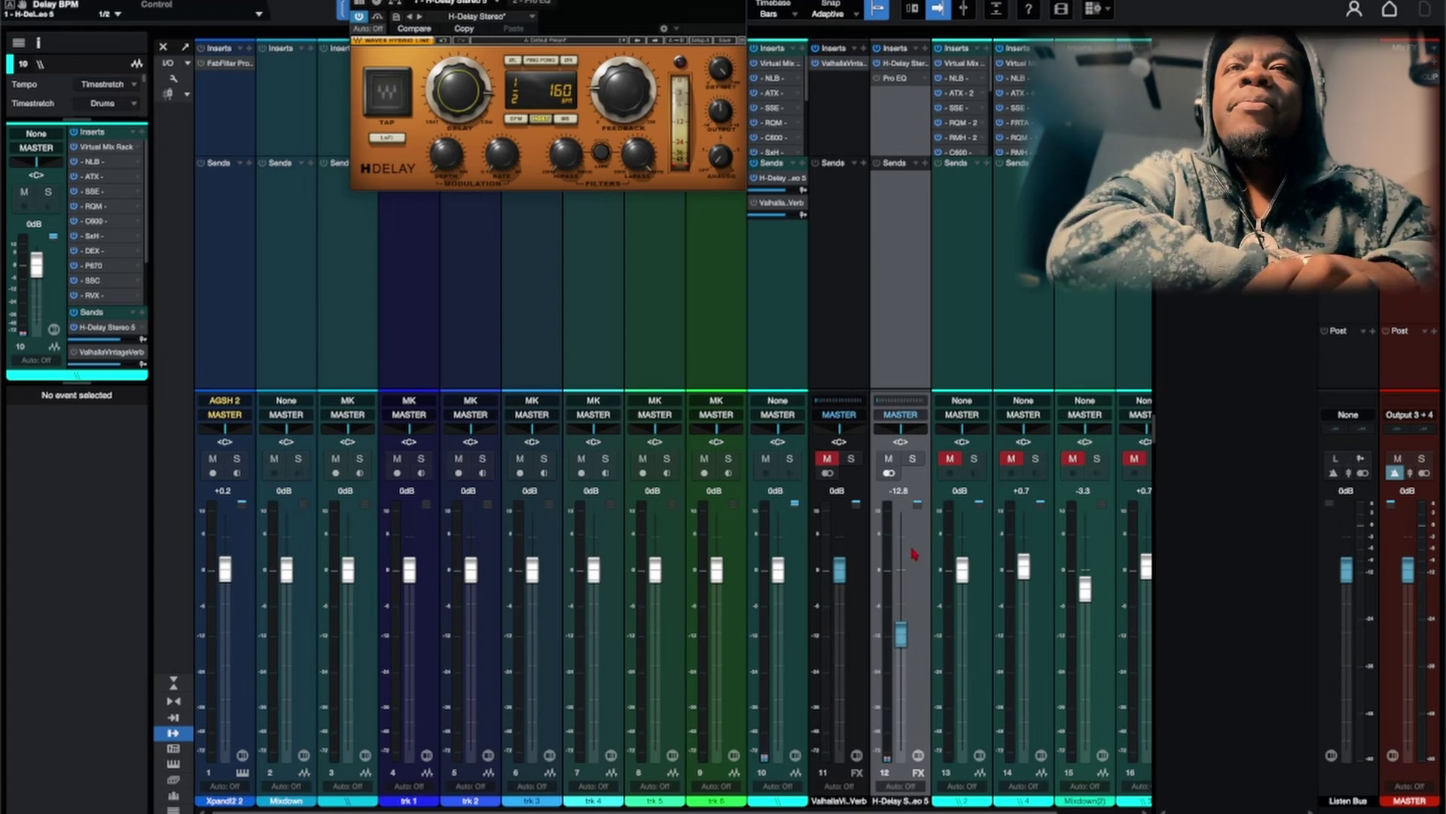
Step: Set the H-Delay feedback to 20 and audition the delayed vocal
{"action": "scroll", "coordinate": [776, 106], "scroll_direction": "down", "scroll_amount": 3}
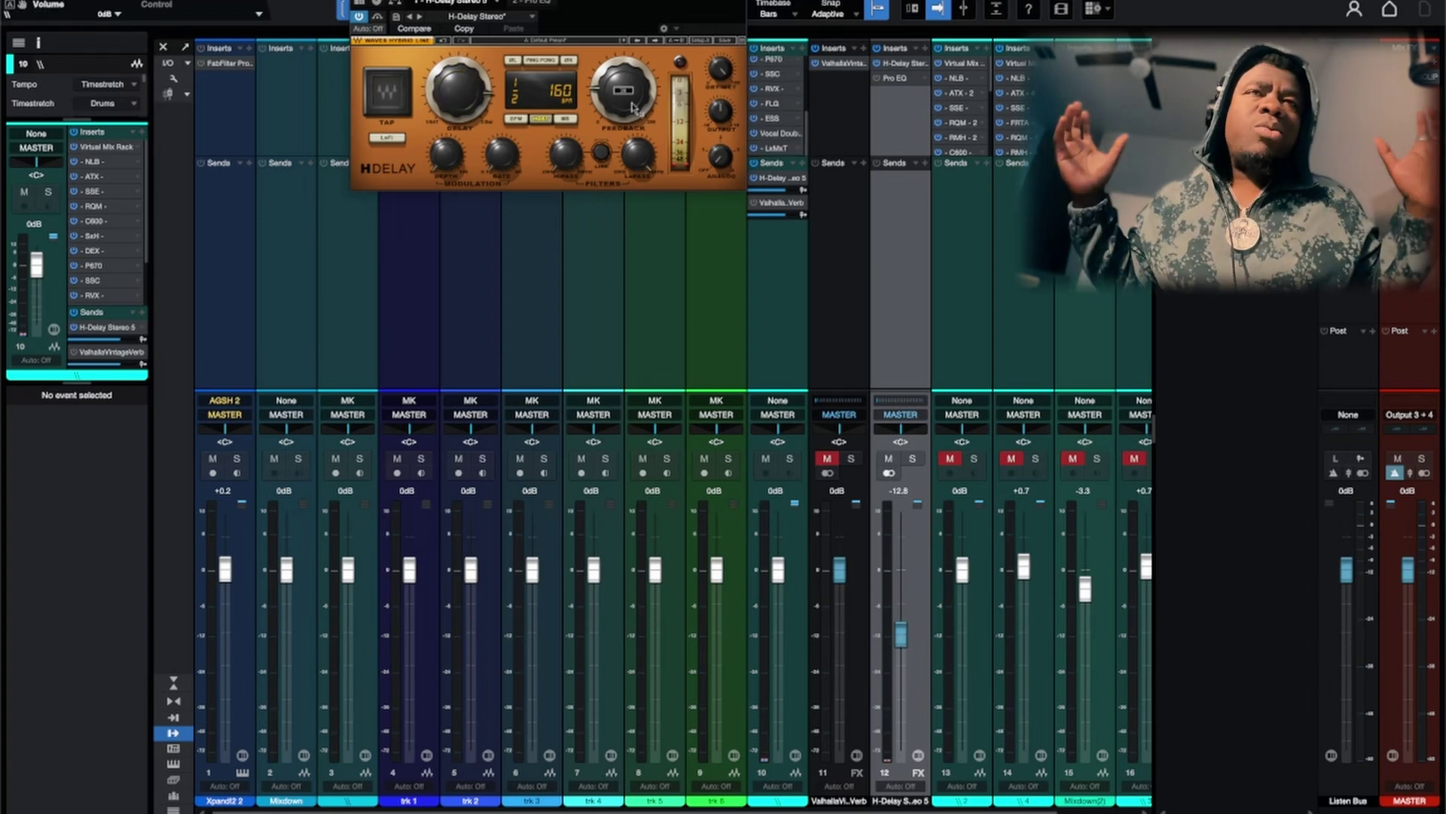
{"action": "left_click_drag", "start_coordinate": [632, 108], "coordinate": [633, 50]}
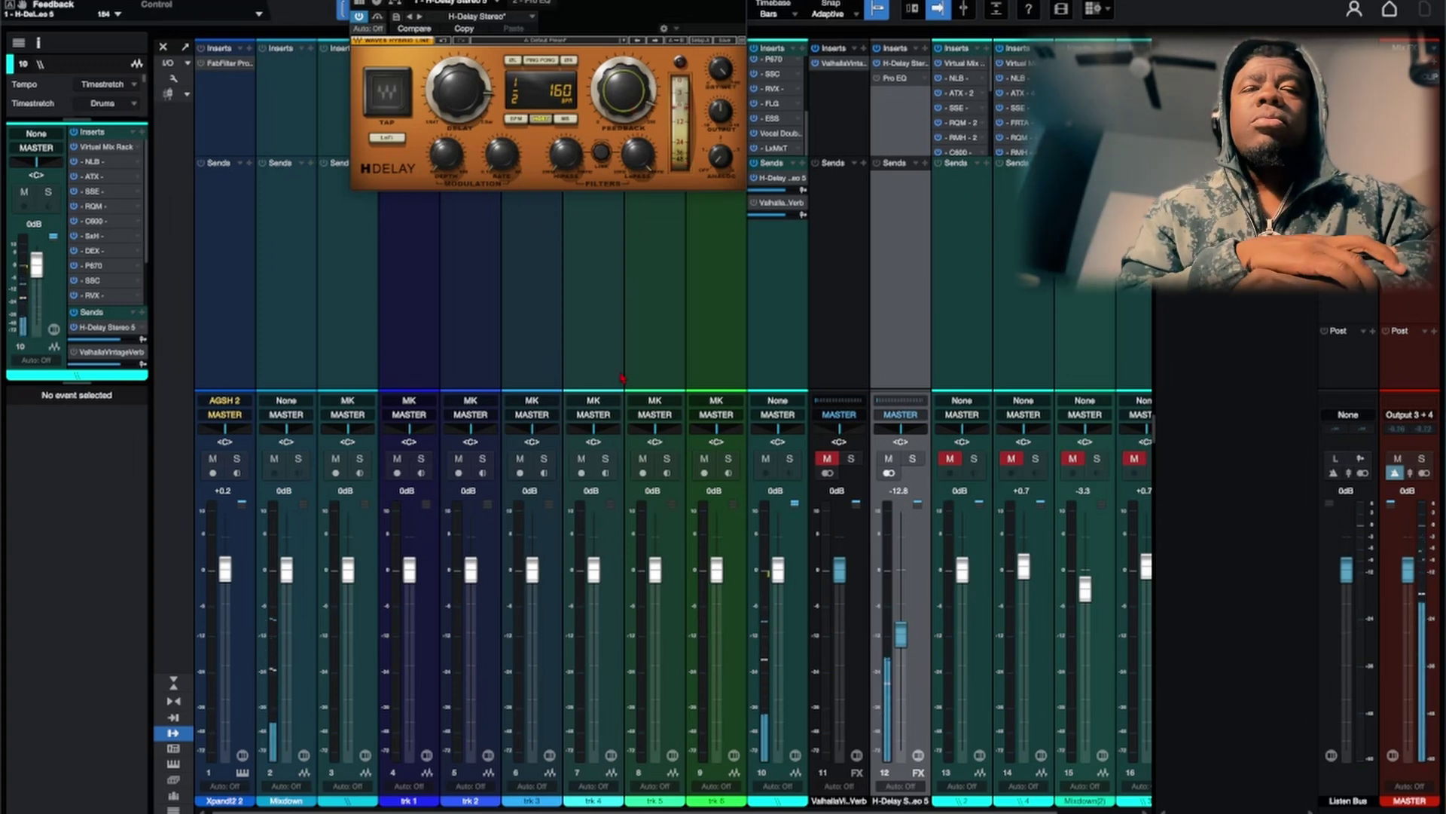
{"action": "left_click", "coordinate": [889, 458]}
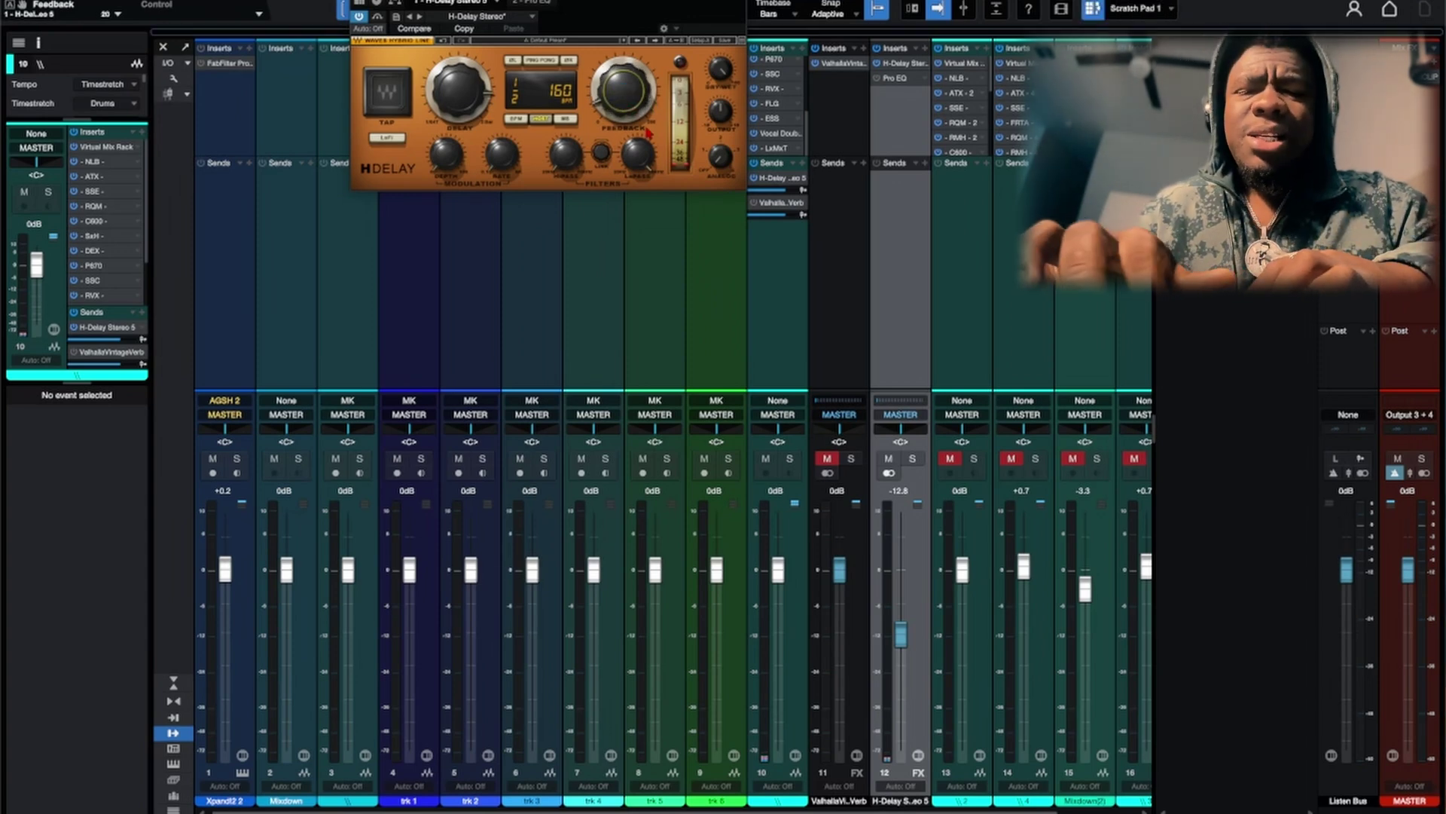
{"action": "key", "text": "space"}
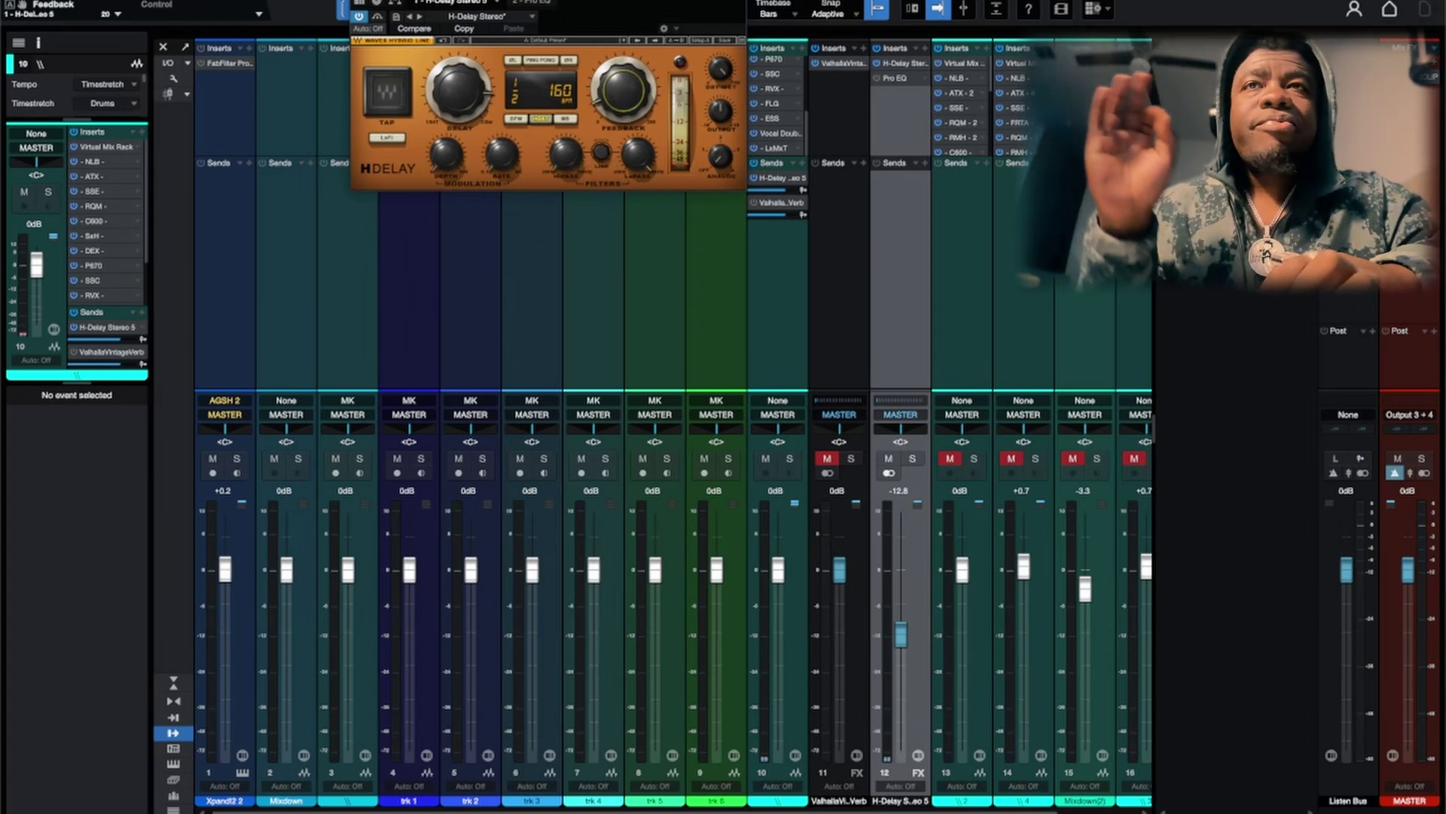
Step: Check the H-Delay HiPass filter and lower the H-Delay return fader to -18.3 dB
{"action": "left_click", "coordinate": [604, 157]}
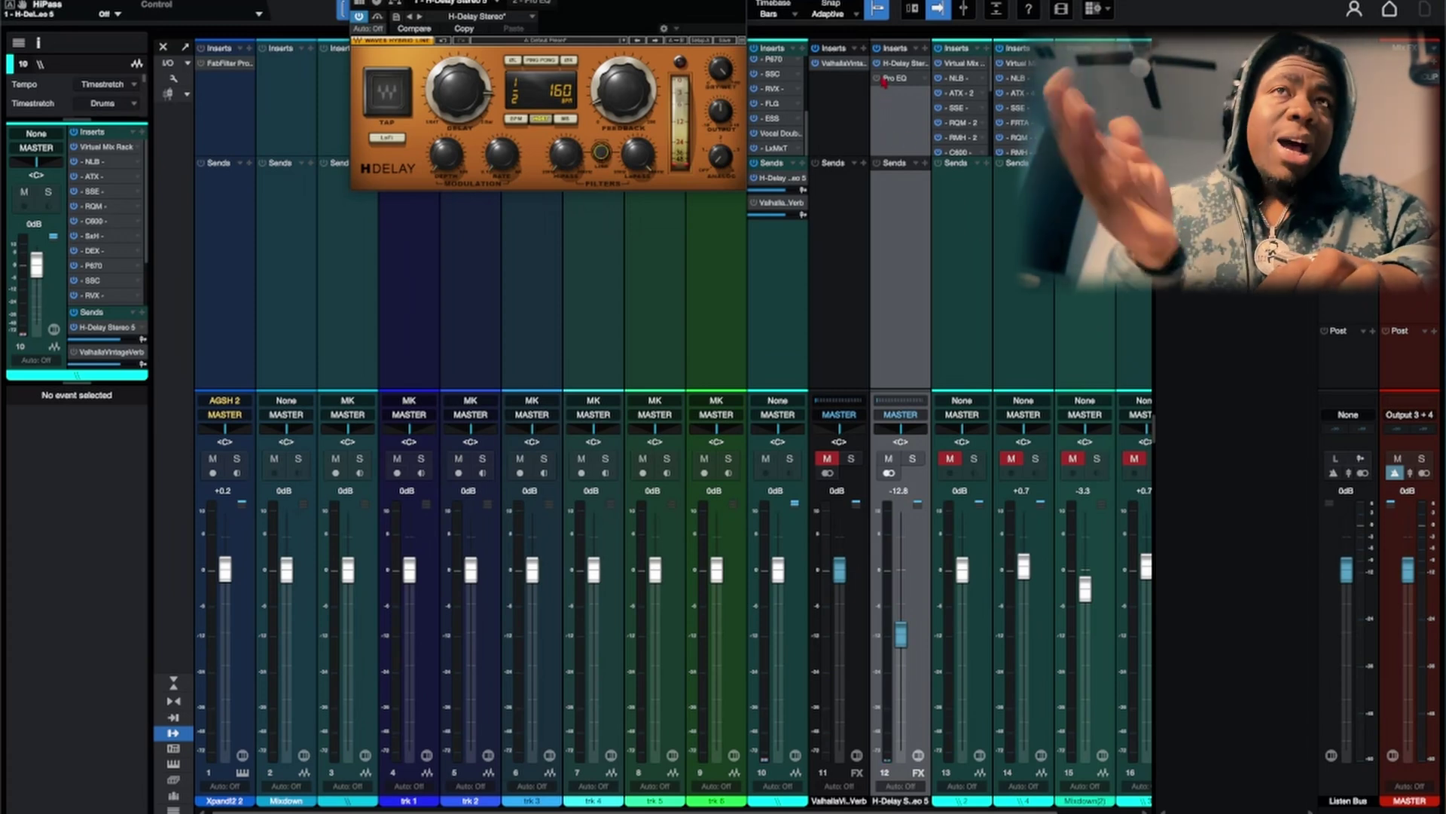
{"action": "left_click", "coordinate": [920, 83]}
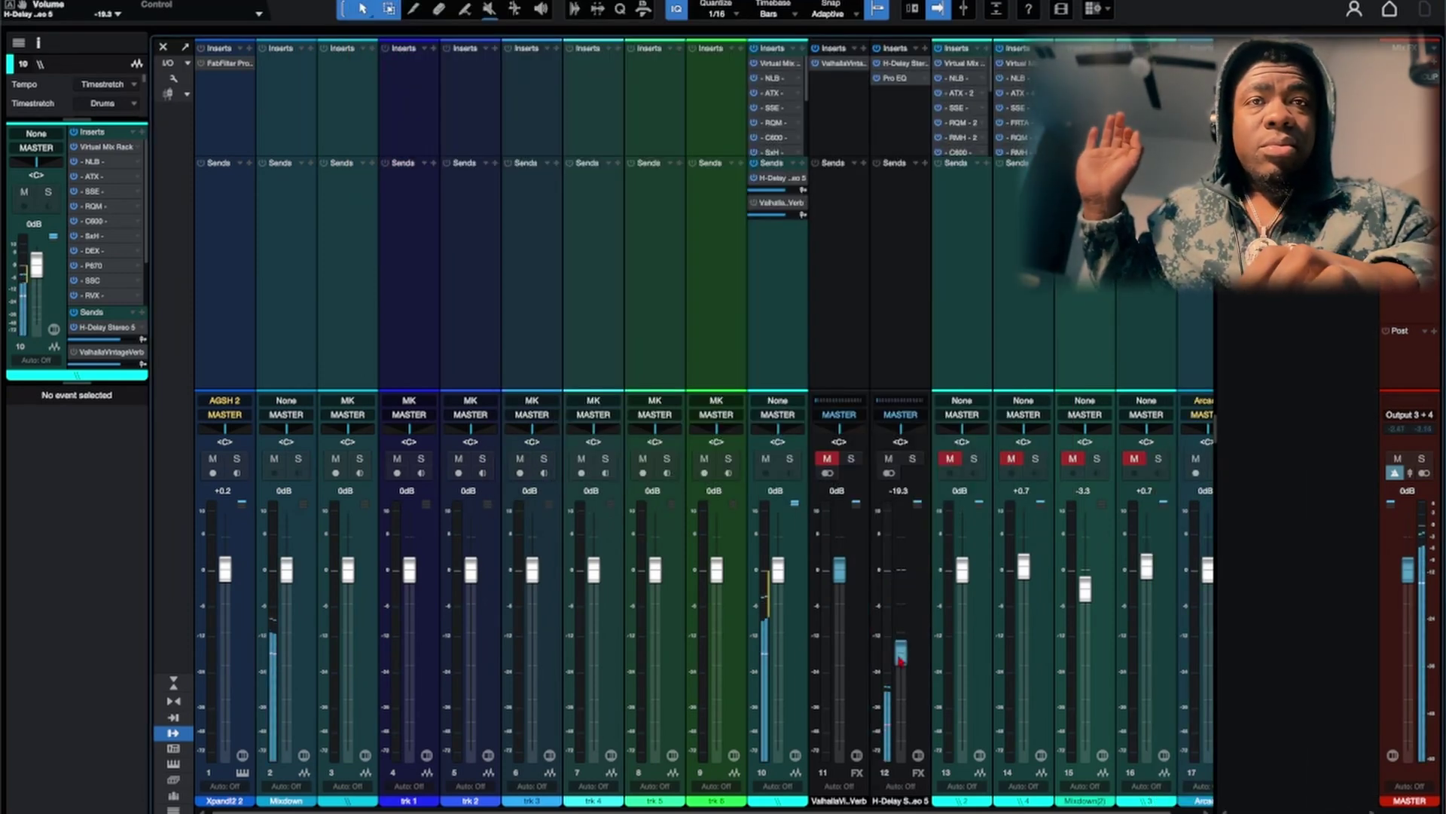
{"action": "left_click_drag", "start_coordinate": [900, 660], "coordinate": [900, 658]}
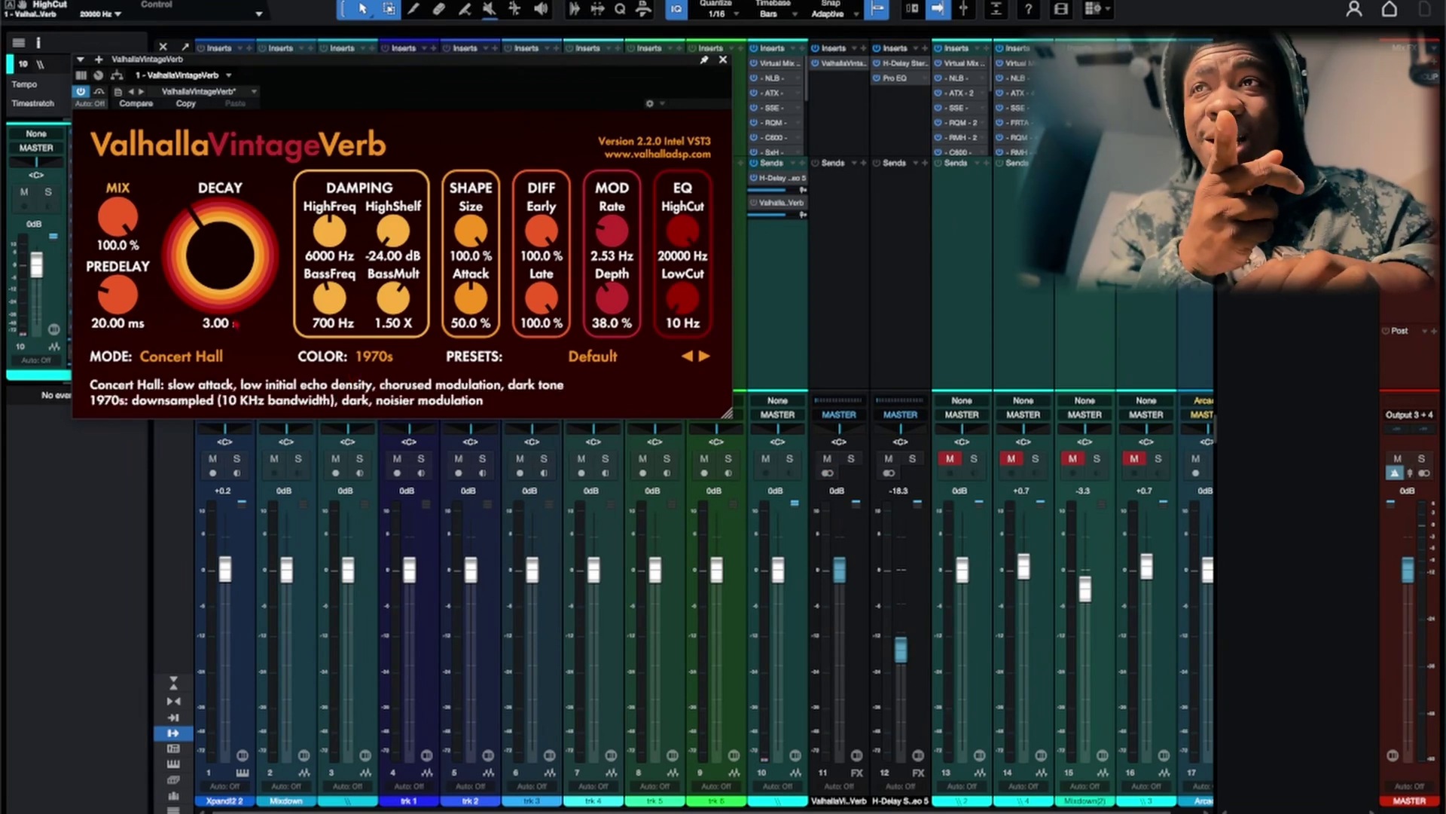
Step: Examine the list of reverb modes offered in ValhallaVintageVerb
{"action": "left_click", "coordinate": [187, 357]}
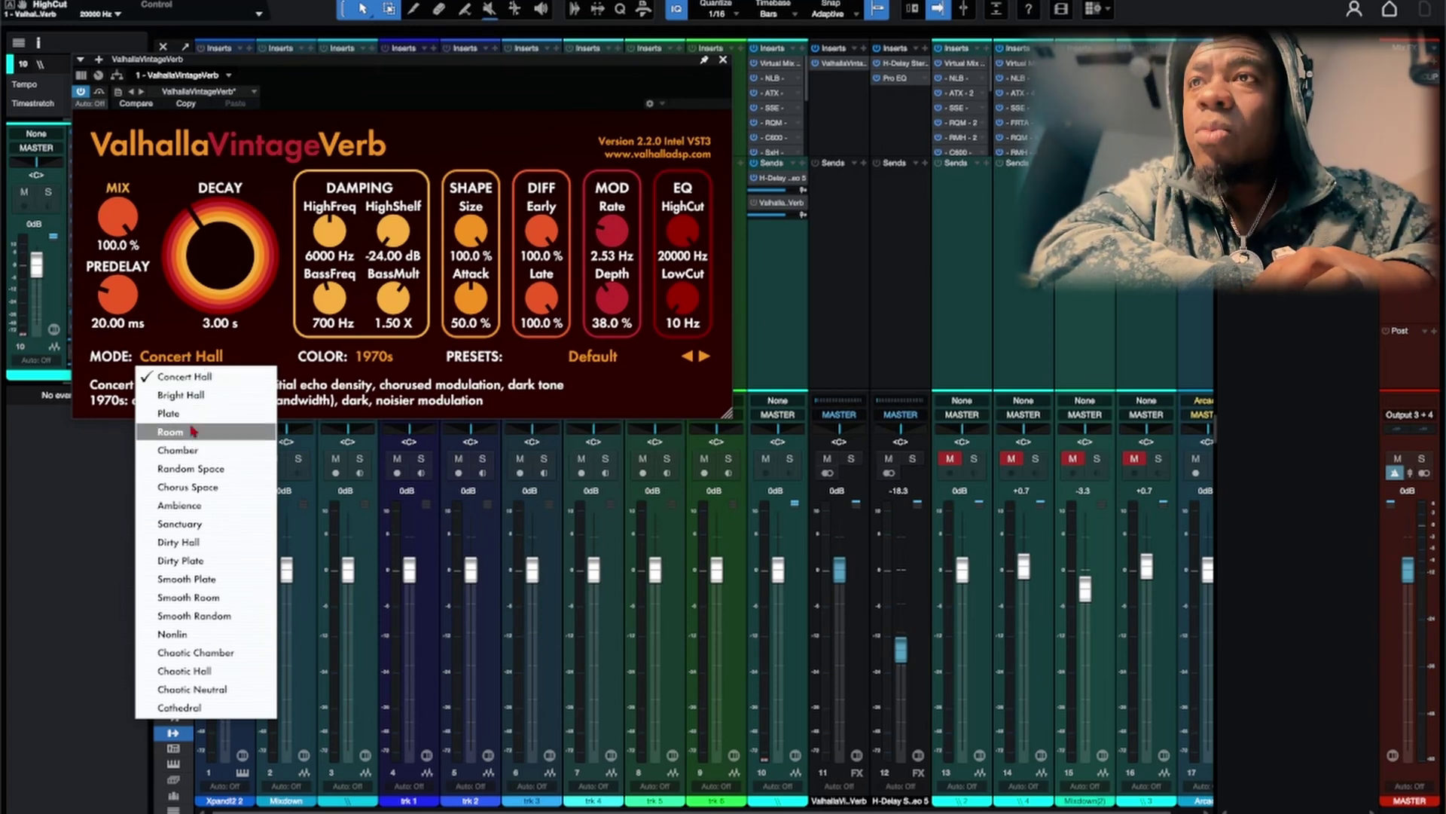
{"action": "left_click", "coordinate": [252, 353]}
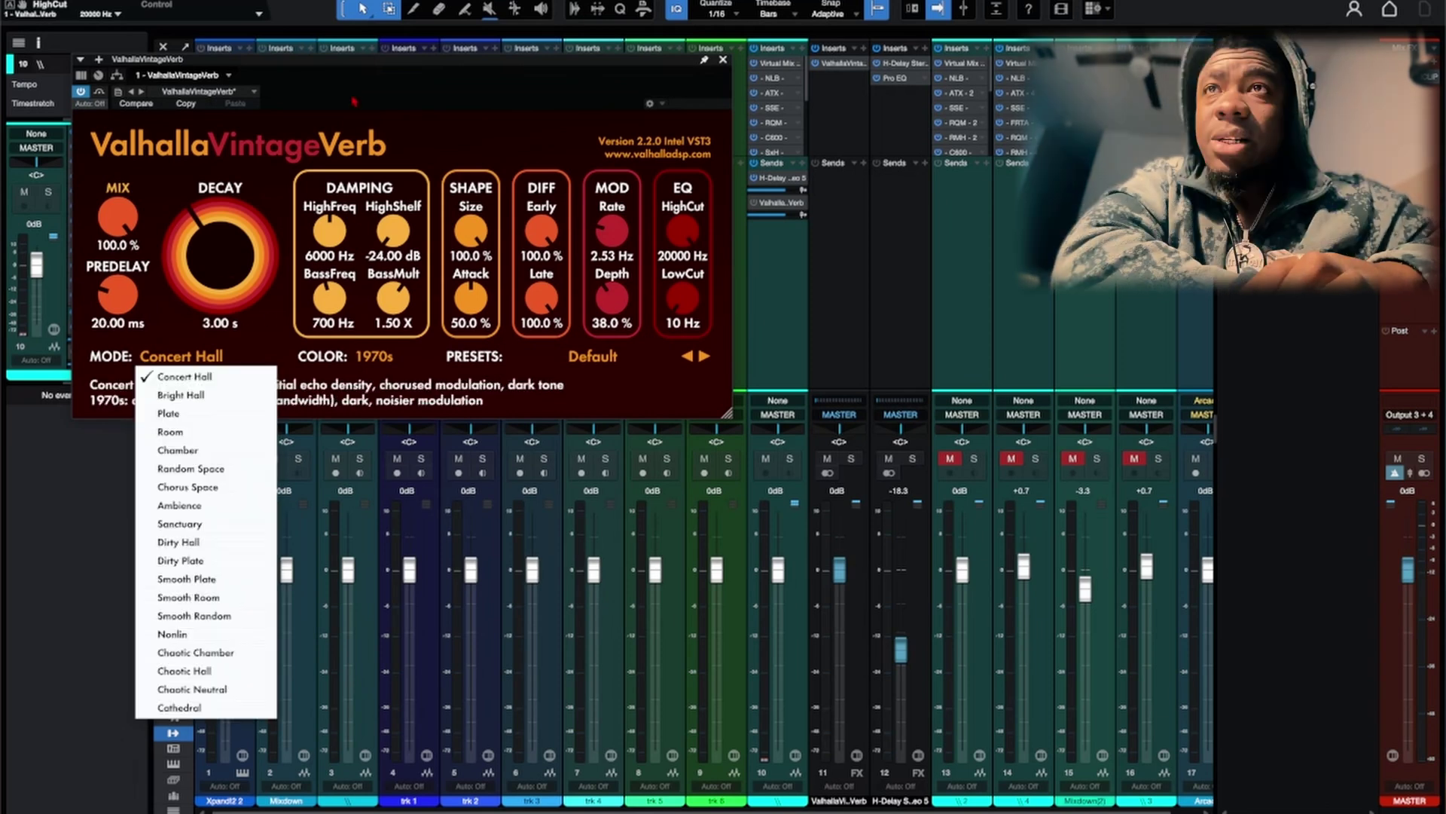
{"action": "left_click", "coordinate": [352, 107]}
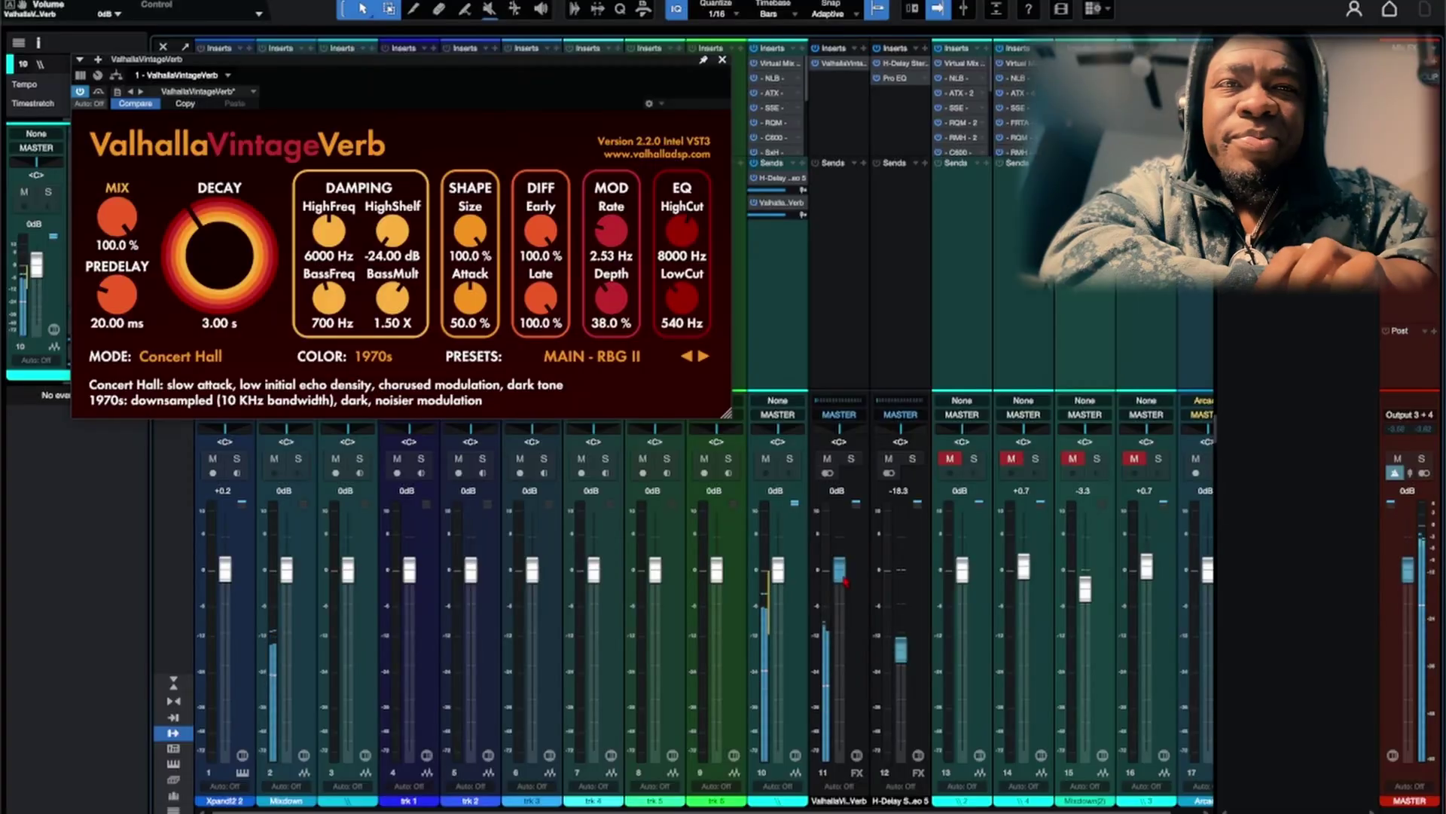
Step: Lower the ValhallaVintageVerb return fader to -19.1 dB during playback
{"action": "left_click_drag", "start_coordinate": [849, 598], "coordinate": [841, 665]}
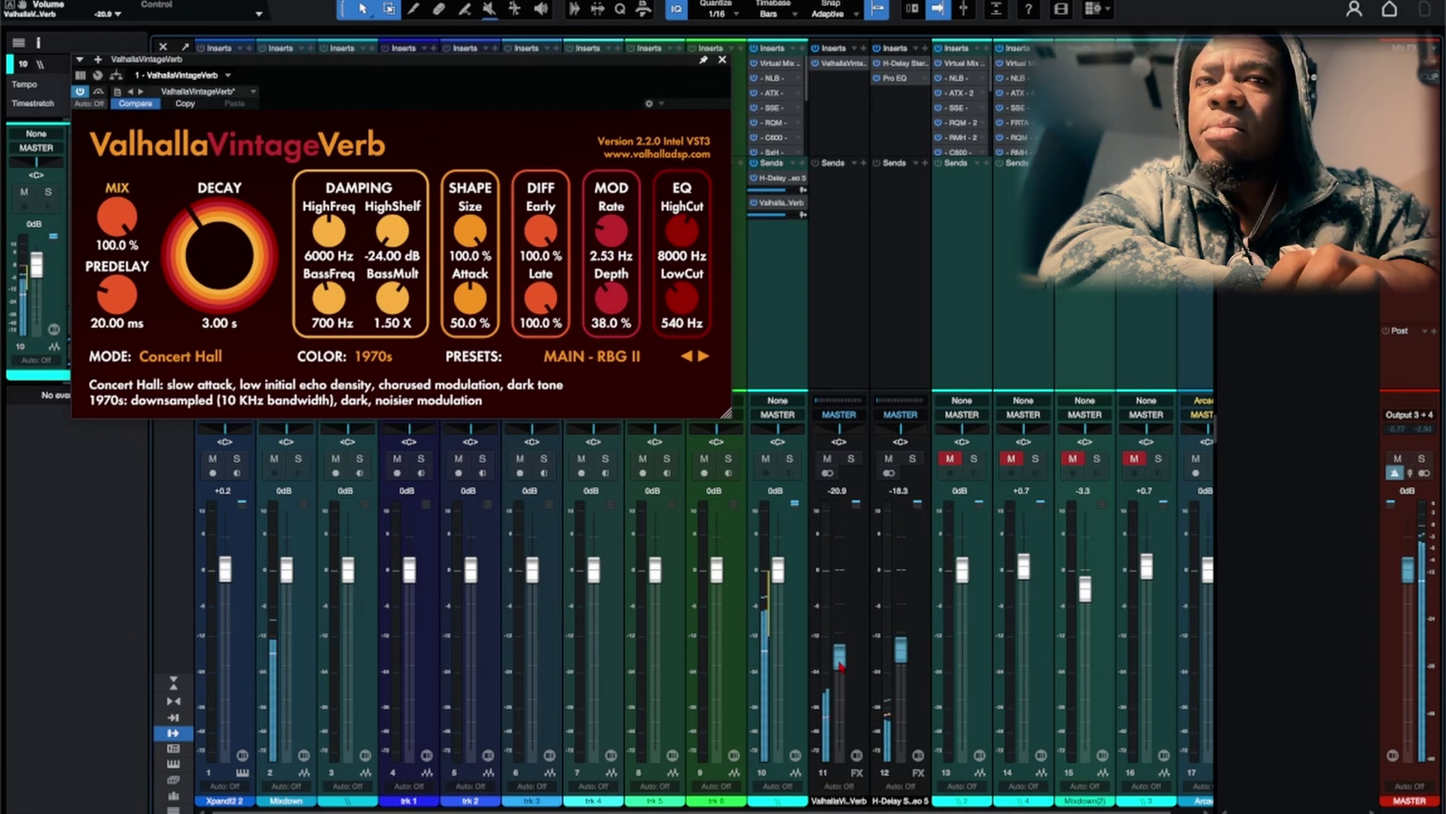
{"action": "left_click_drag", "start_coordinate": [841, 666], "coordinate": [840, 661]}
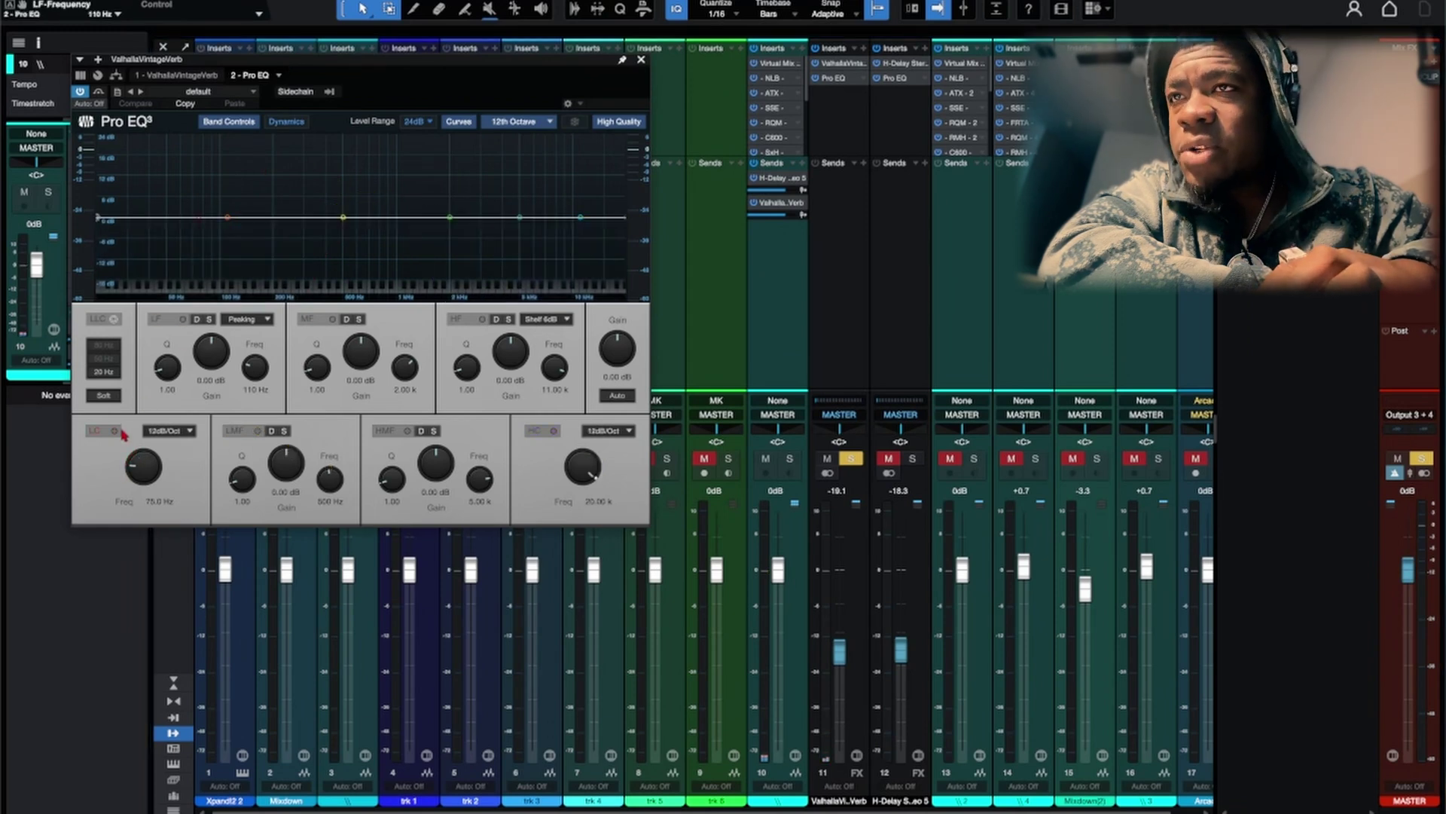
Step: In the reverb return's Pro EQ, enable a 24dB/Oct low cut at 437 Hz and a Shelf 24dB of -10.56 dB at 3.64 kHz, Q 0.74
{"action": "left_click", "coordinate": [115, 431]}
{"action": "left_click_drag", "start_coordinate": [145, 477], "coordinate": [140, 442]}
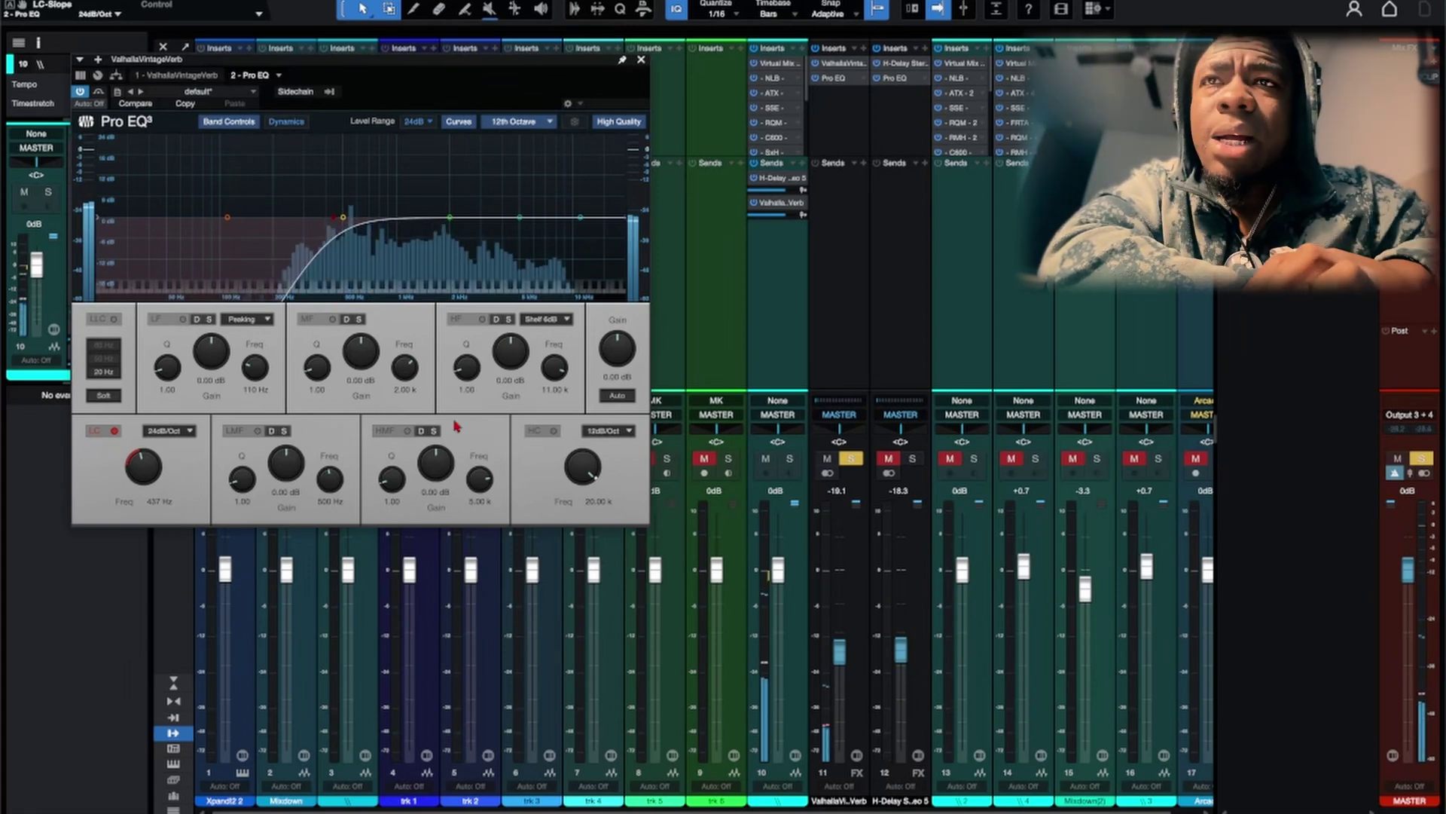
{"action": "left_click", "coordinate": [551, 321]}
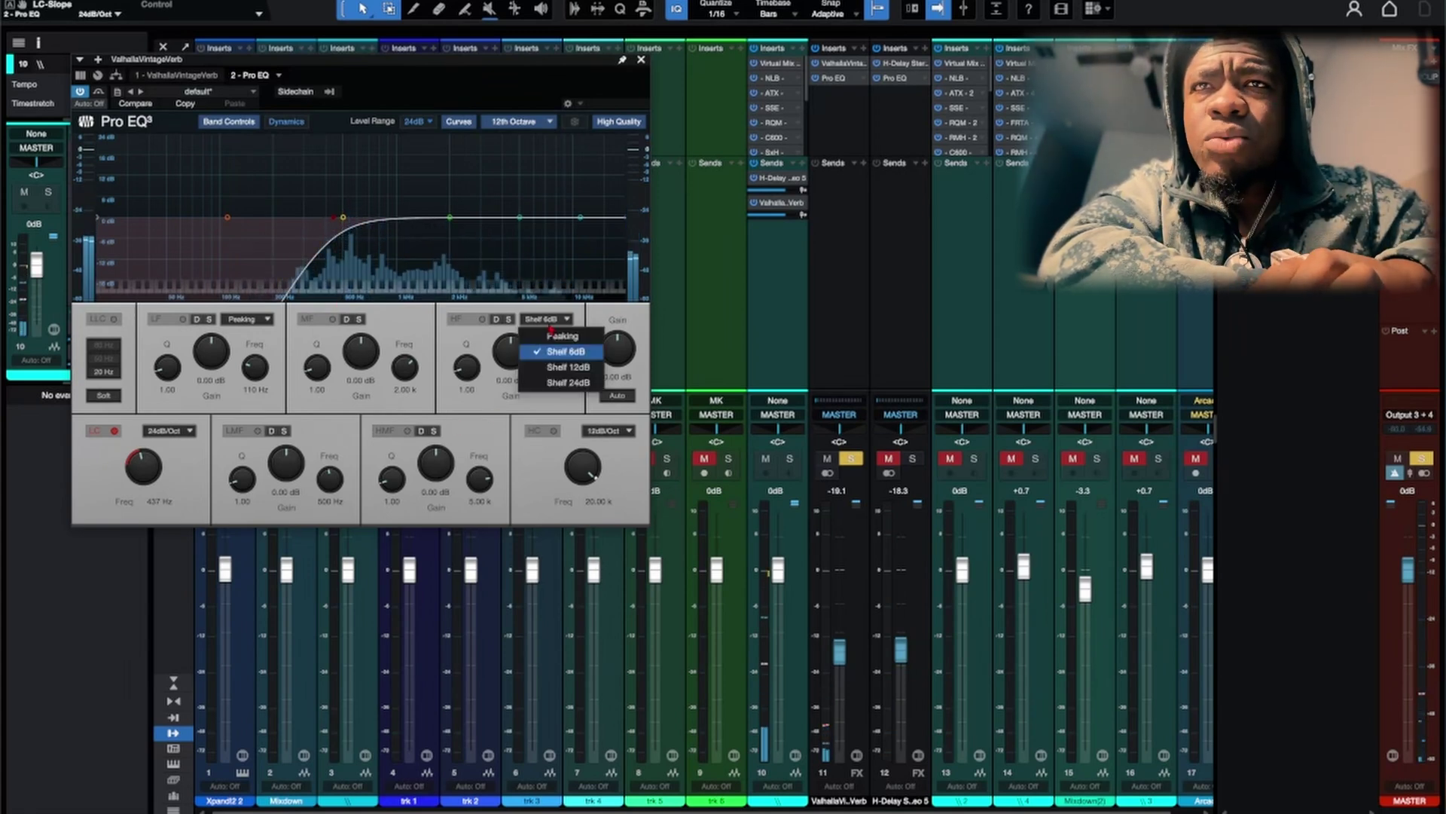
{"action": "left_click", "coordinate": [568, 383]}
{"action": "left_click_drag", "start_coordinate": [515, 343], "coordinate": [476, 378]}
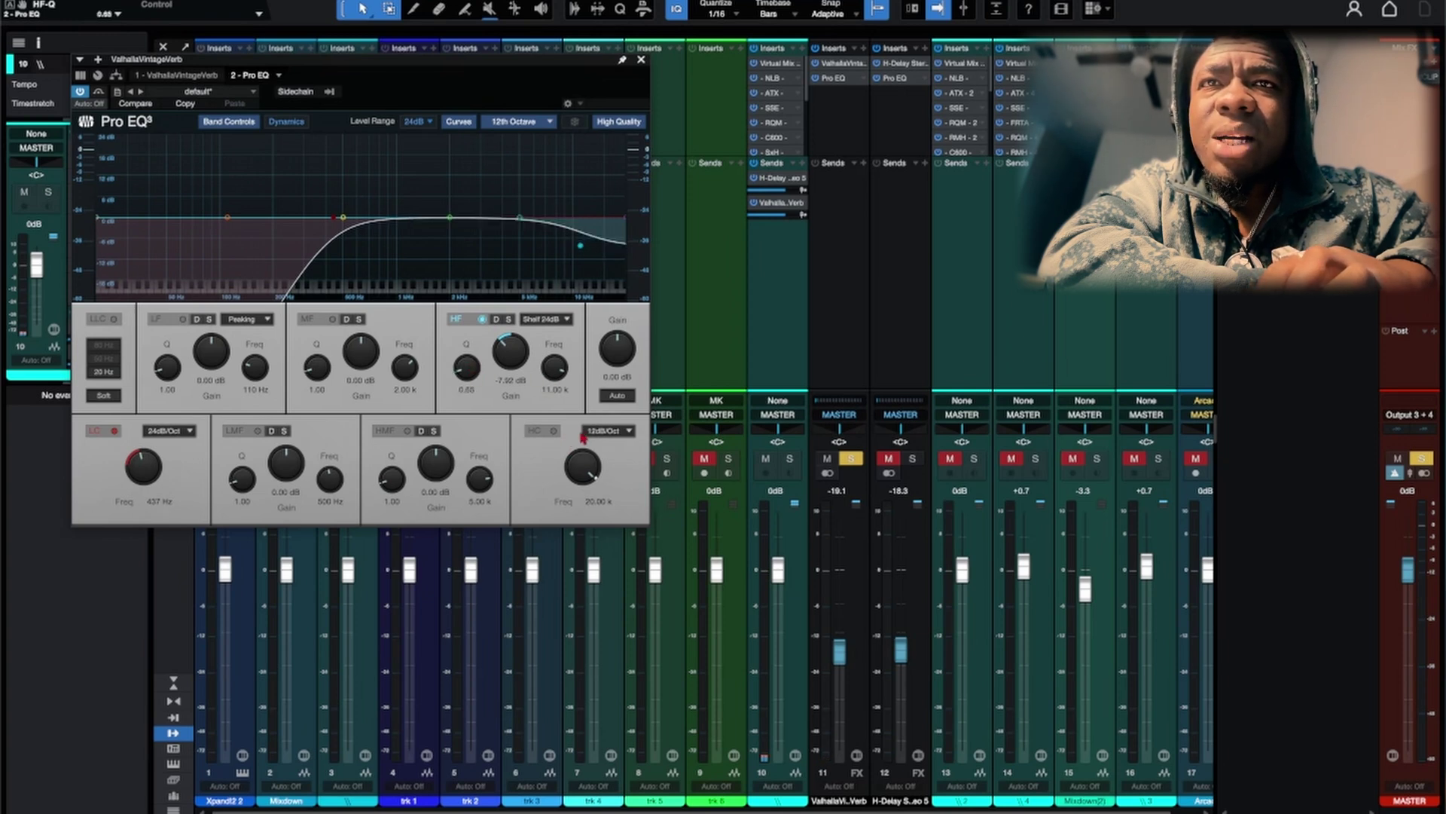
{"action": "left_click_drag", "start_coordinate": [552, 379], "coordinate": [552, 393]}
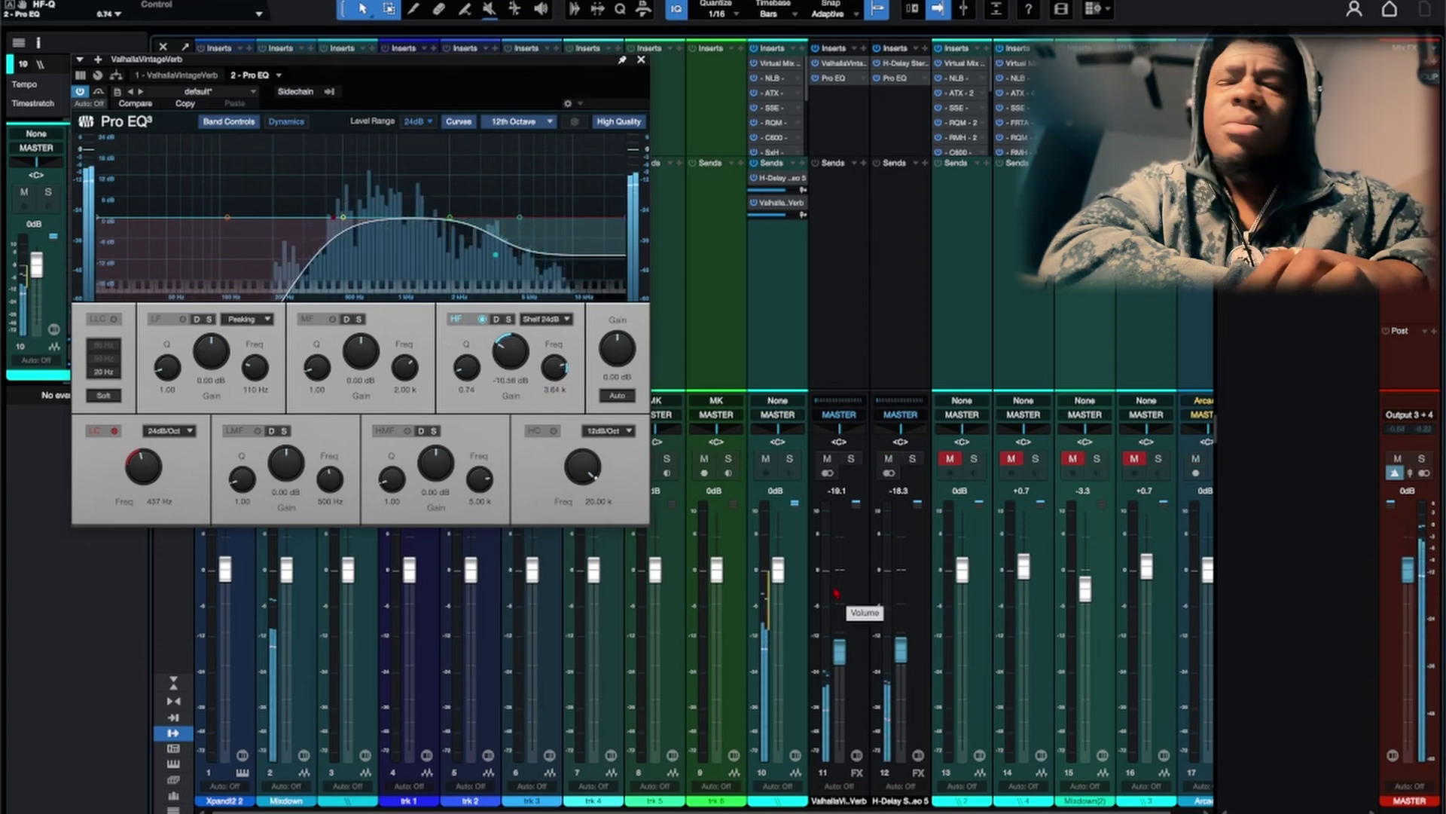
Step: Raise the H-Delay return fader to -17.8 dB and close the Pro EQ window
{"action": "left_click_drag", "start_coordinate": [905, 660], "coordinate": [906, 654]}
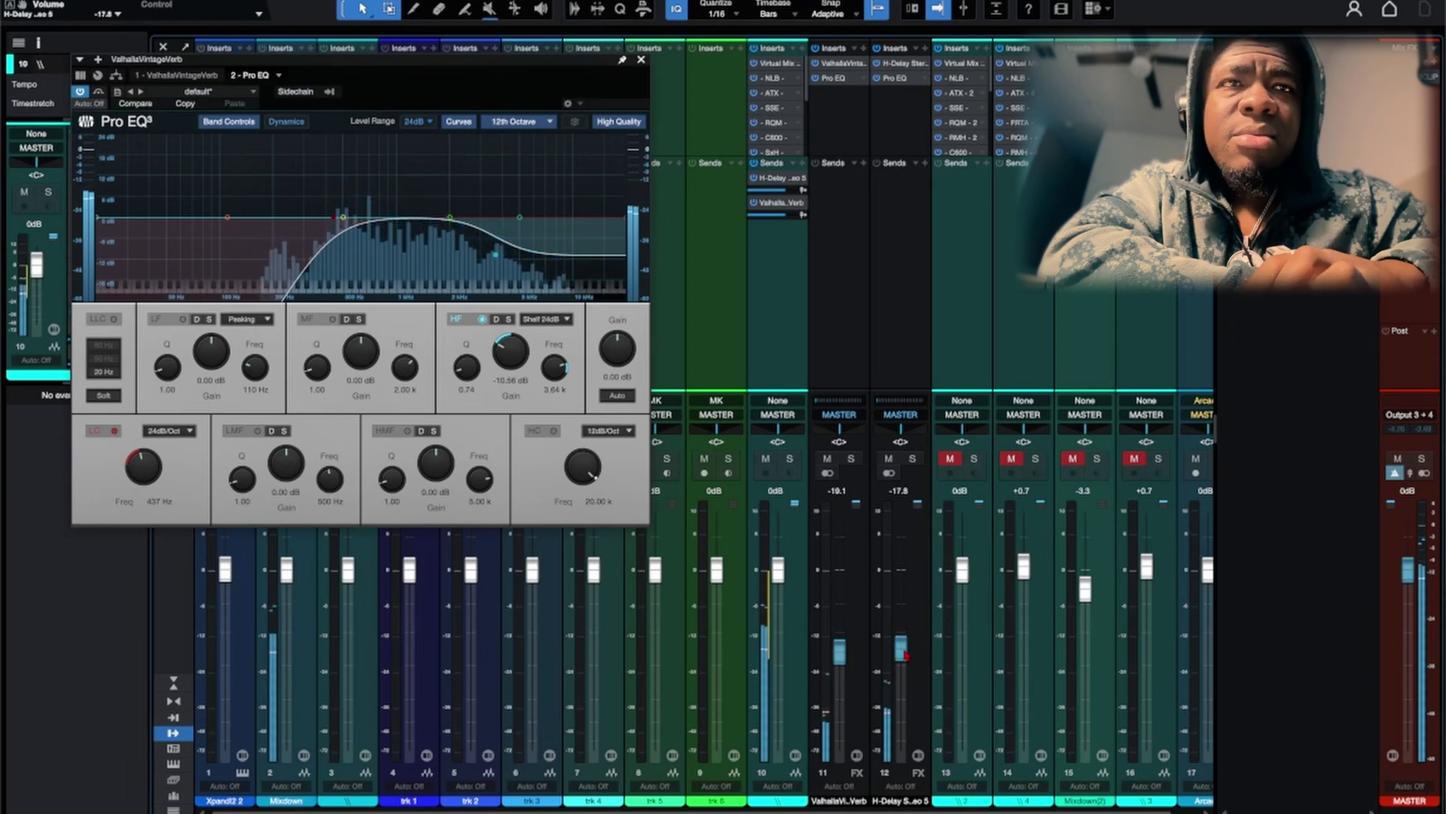
{"action": "left_click", "coordinate": [641, 60]}
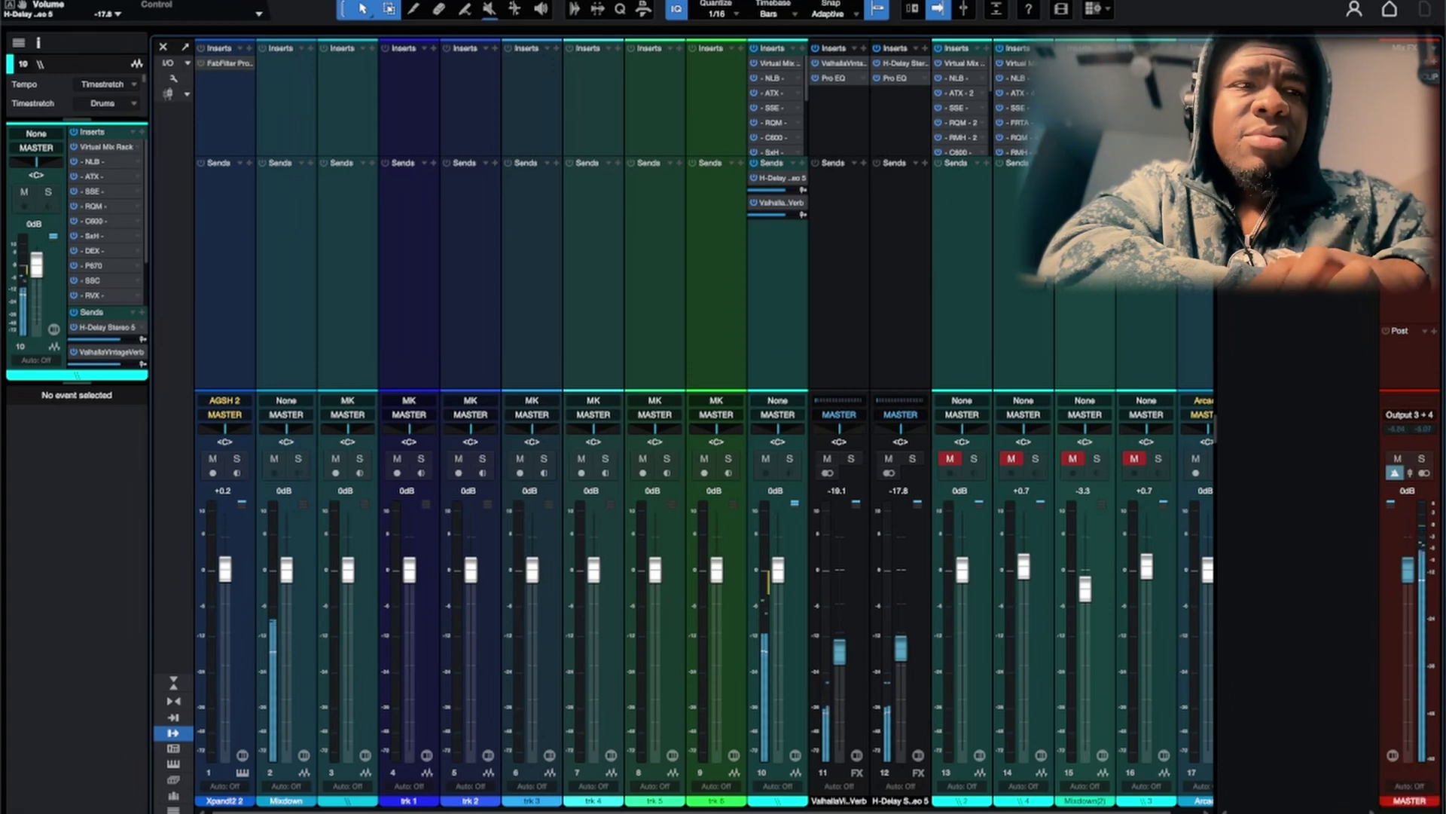
Step: Select vocal event (14) on track 10 in the arrangement and raise the reverb return fader to -17.3 dB in the mixer
{"action": "key", "text": "F3"}
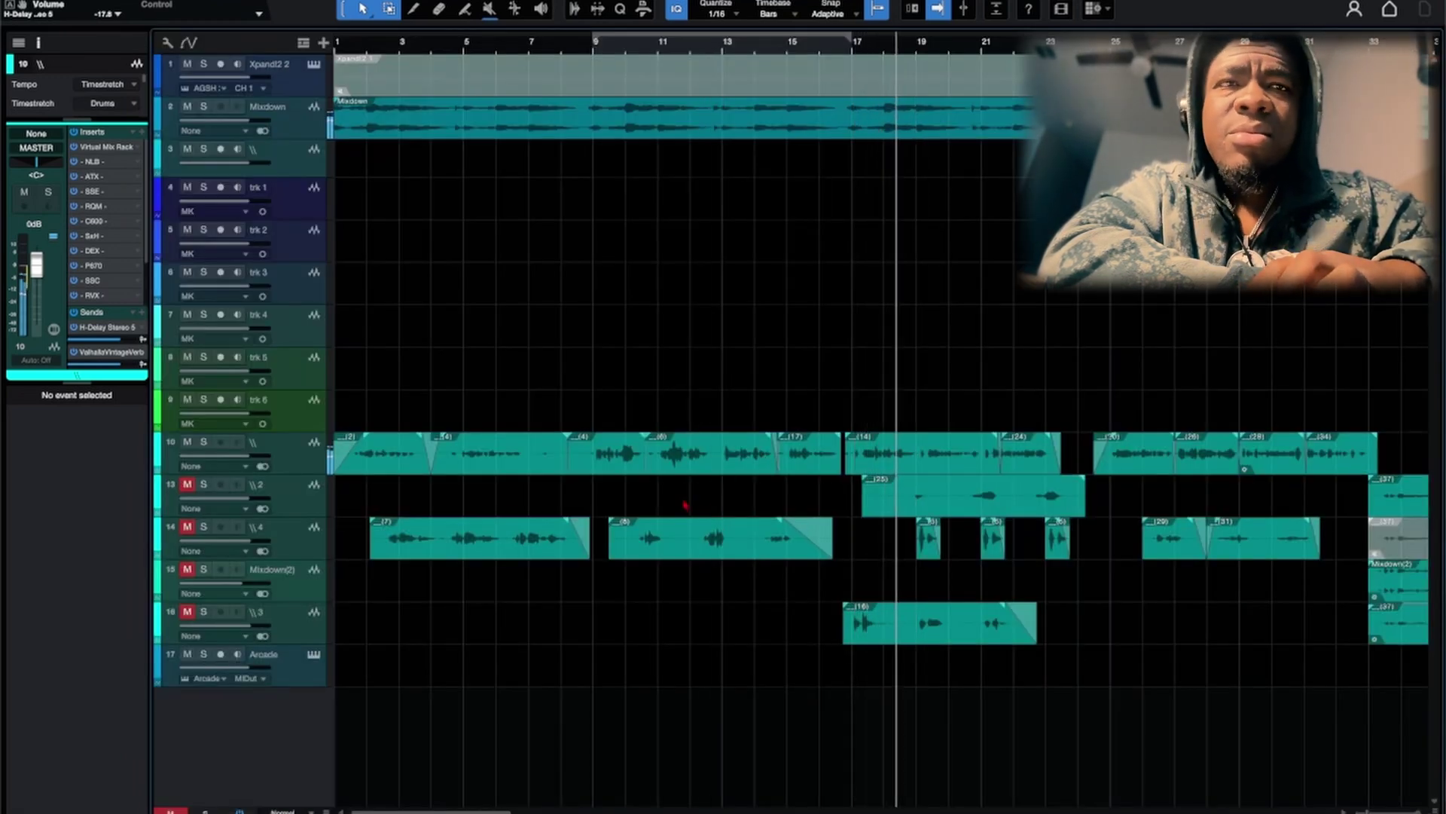
{"action": "left_click", "coordinate": [896, 470]}
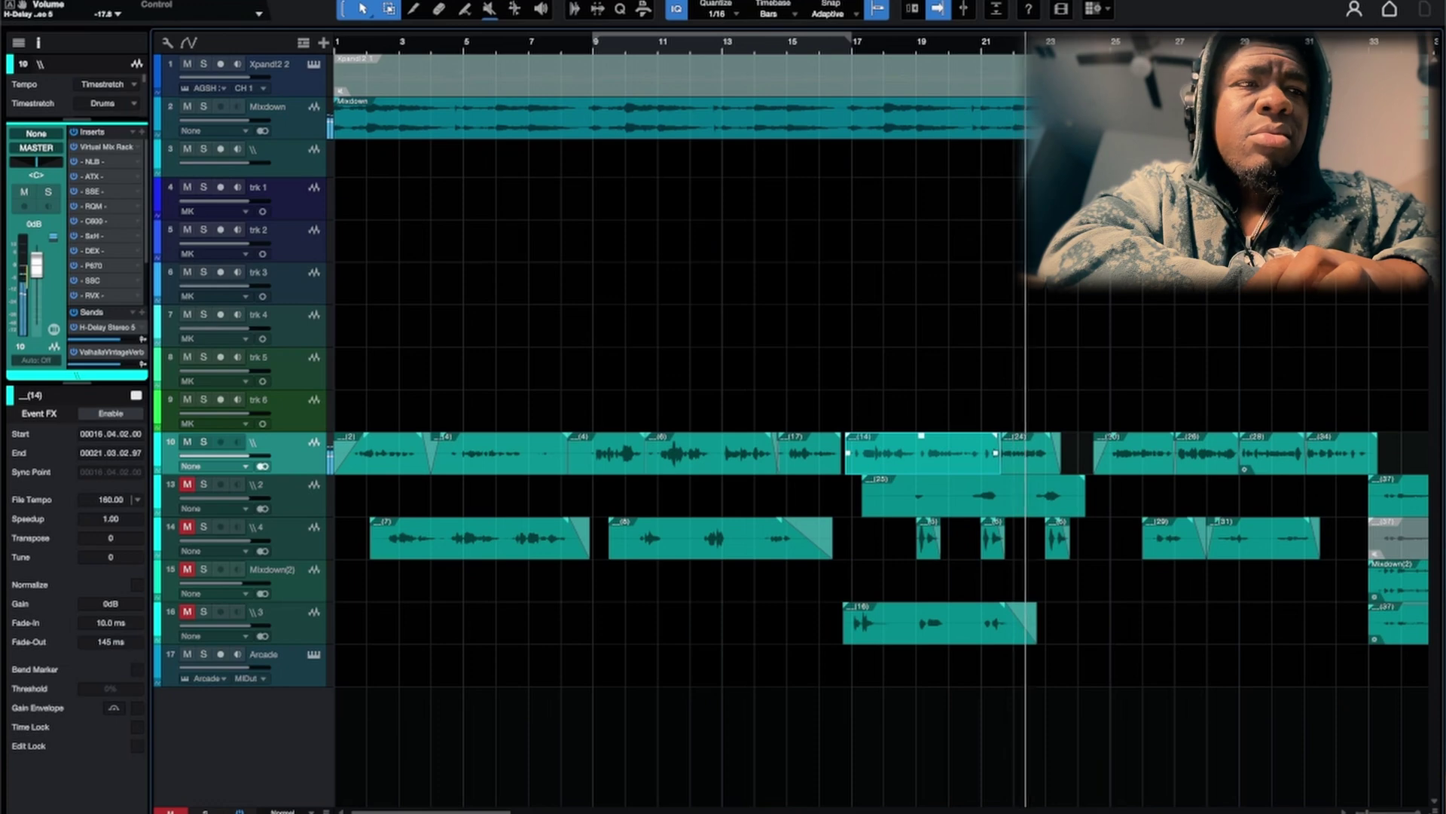
{"action": "key", "text": "F3"}
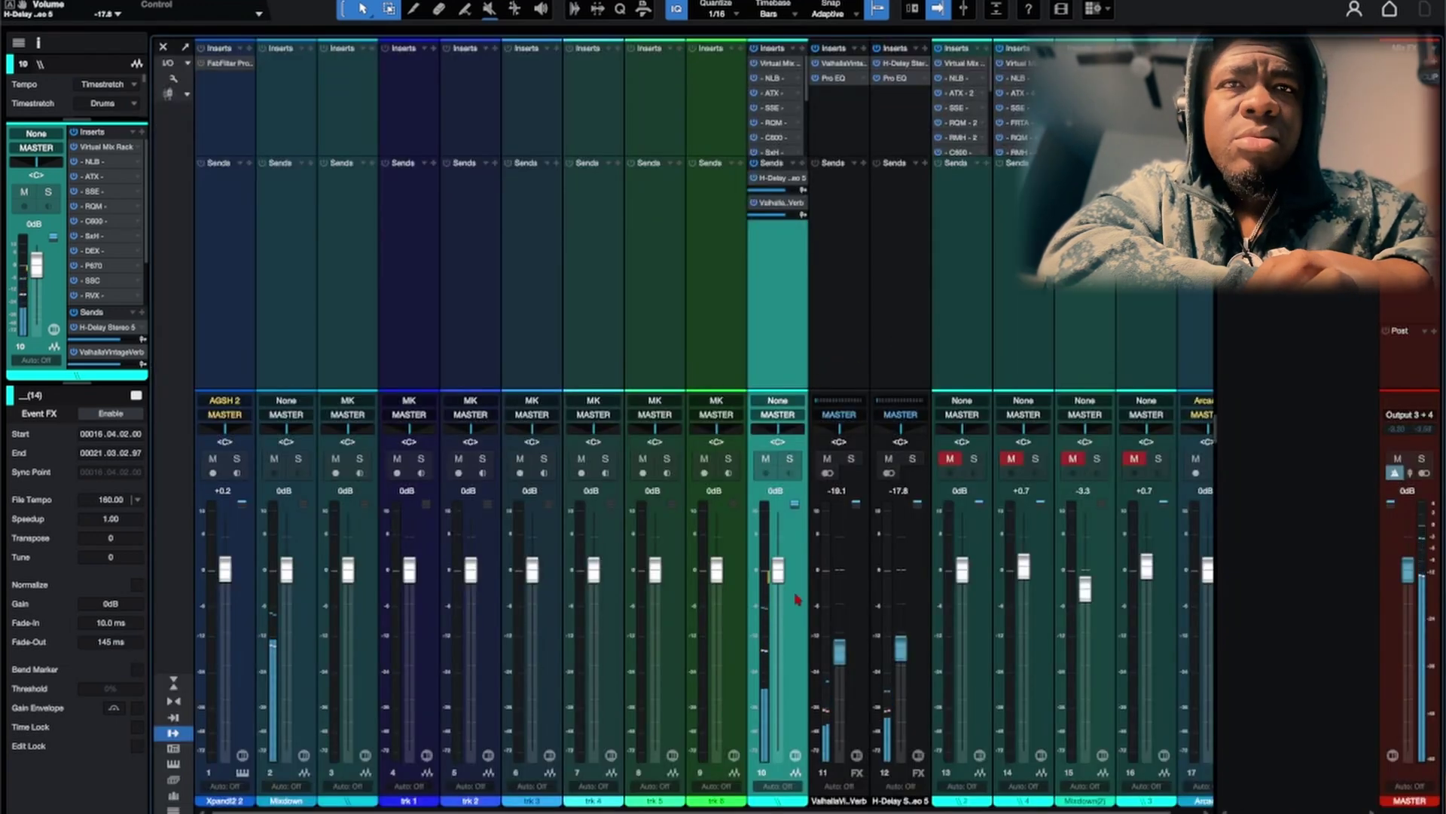
Step: Move the playhead to bar 9 in the arrangement and mute the reverb and H-Delay returns in the mixer
{"action": "key", "text": "F3"}
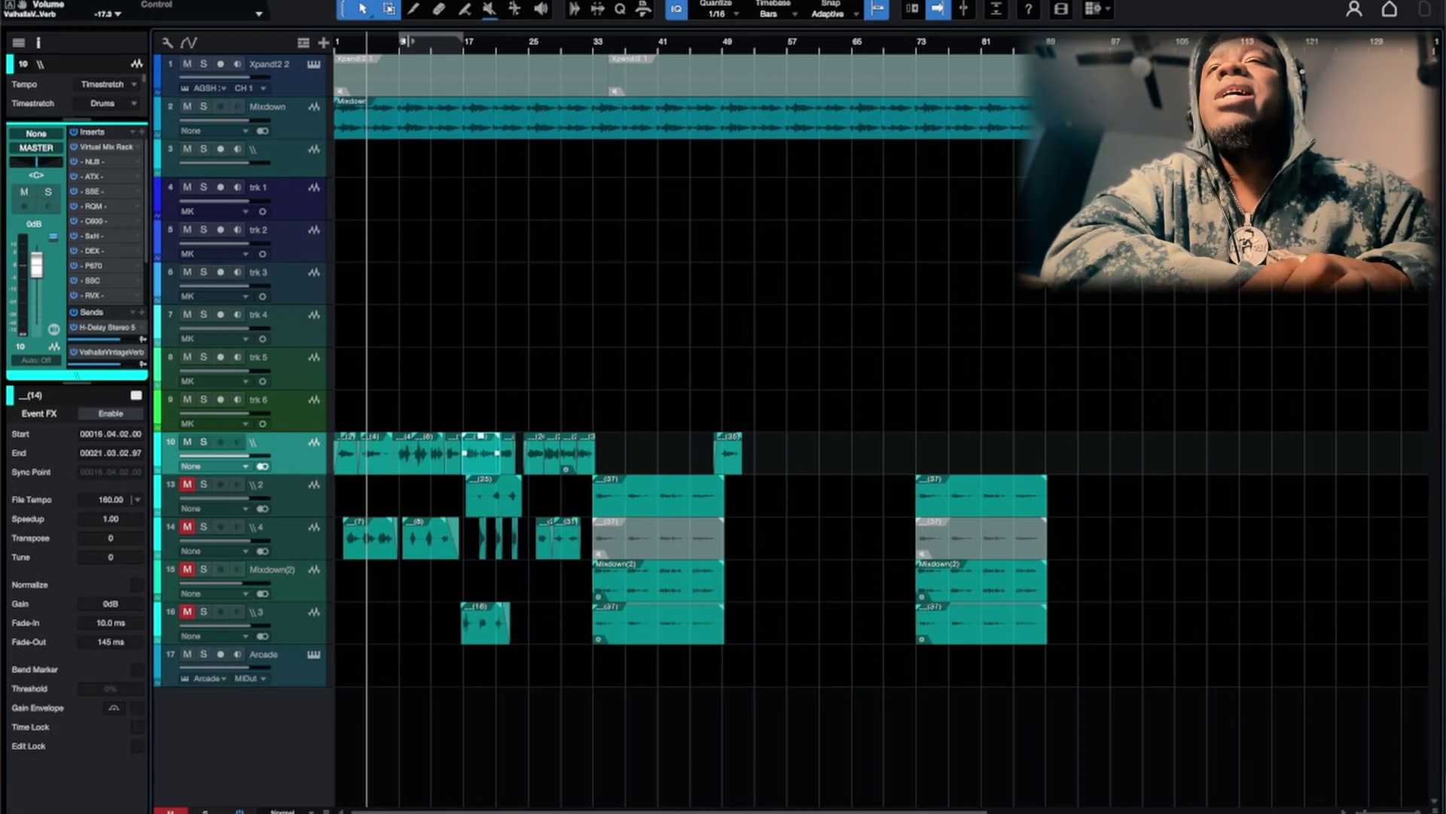
{"action": "left_click", "coordinate": [400, 54]}
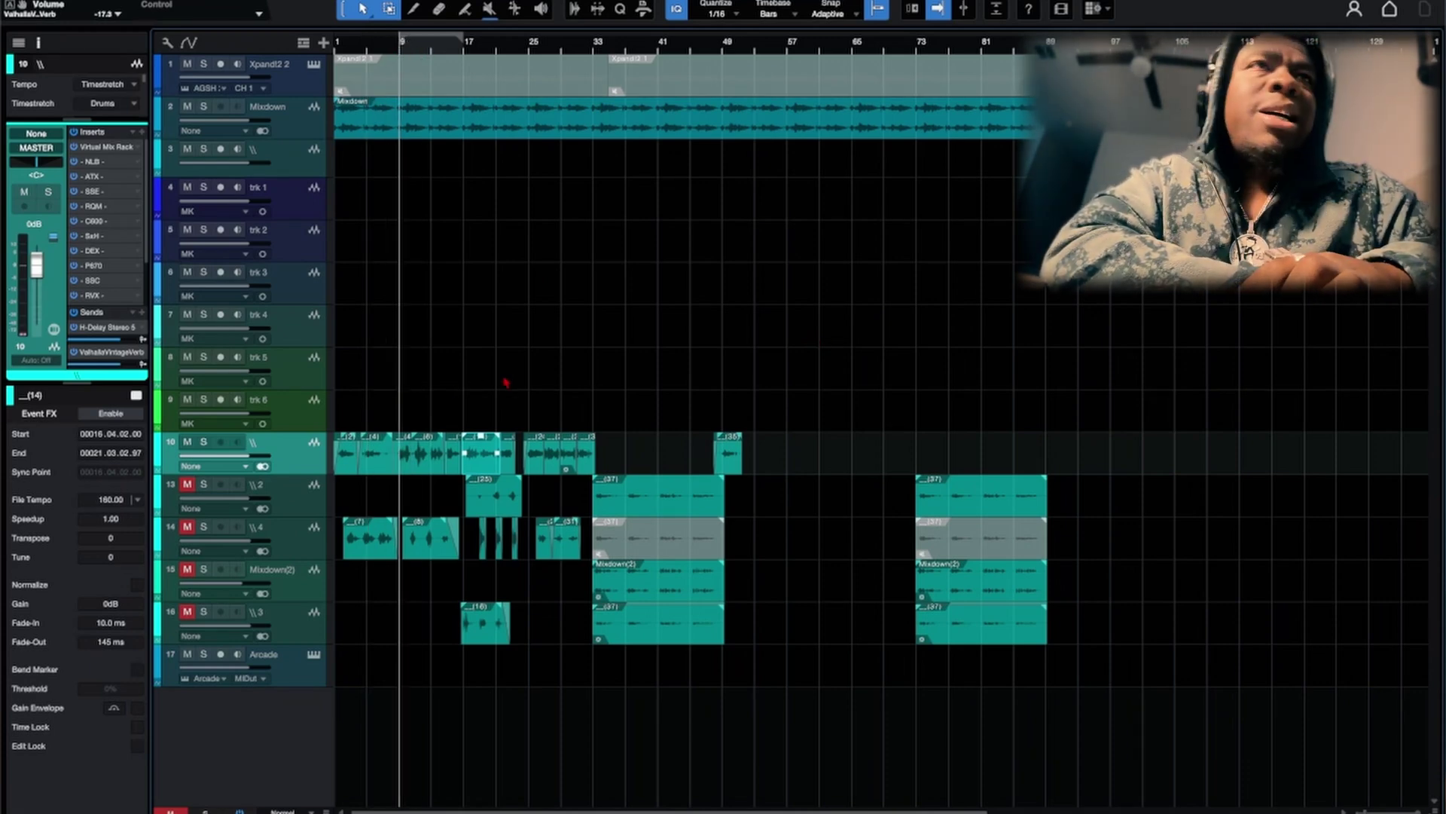
{"action": "key", "text": "e"}
{"action": "key", "text": "F3"}
{"action": "left_click", "coordinate": [889, 458]}
Step: Set the decay of ValhallaVintageVerb on the reverb return to 0.20 s and unmute that return
{"action": "left_click", "coordinate": [904, 64]}
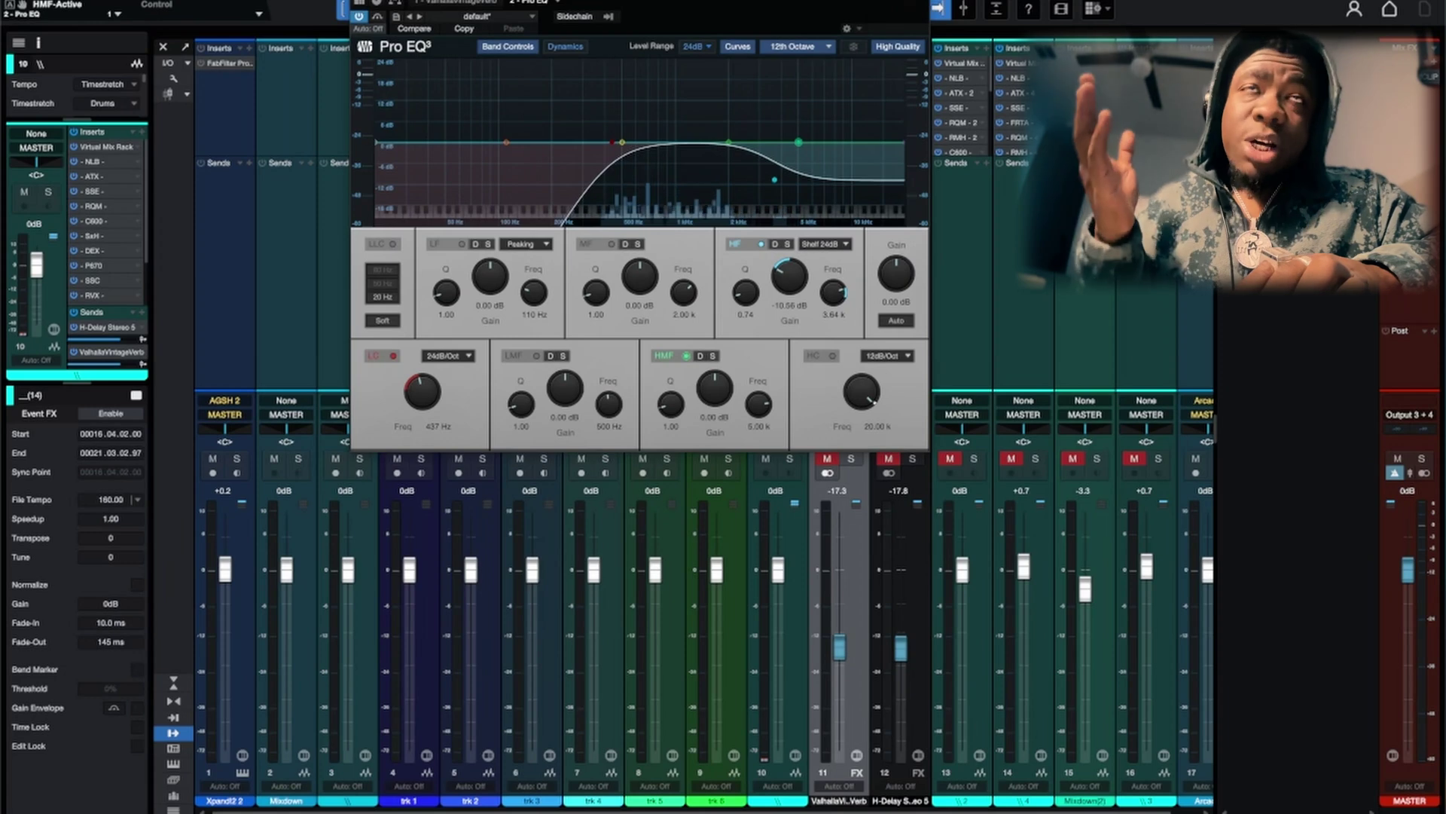
{"action": "left_click", "coordinate": [911, 3]}
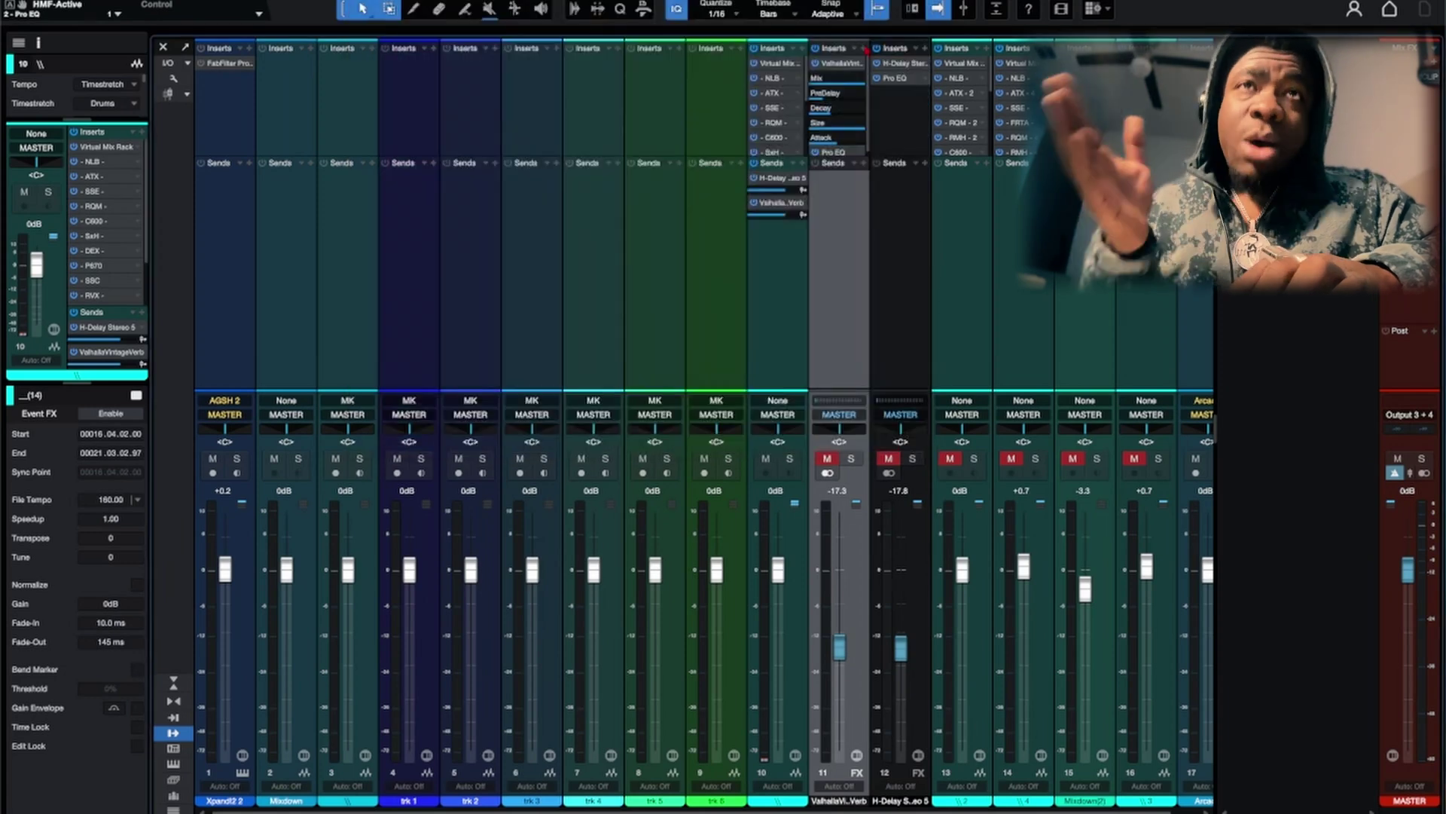
{"action": "double_click", "coordinate": [842, 64]}
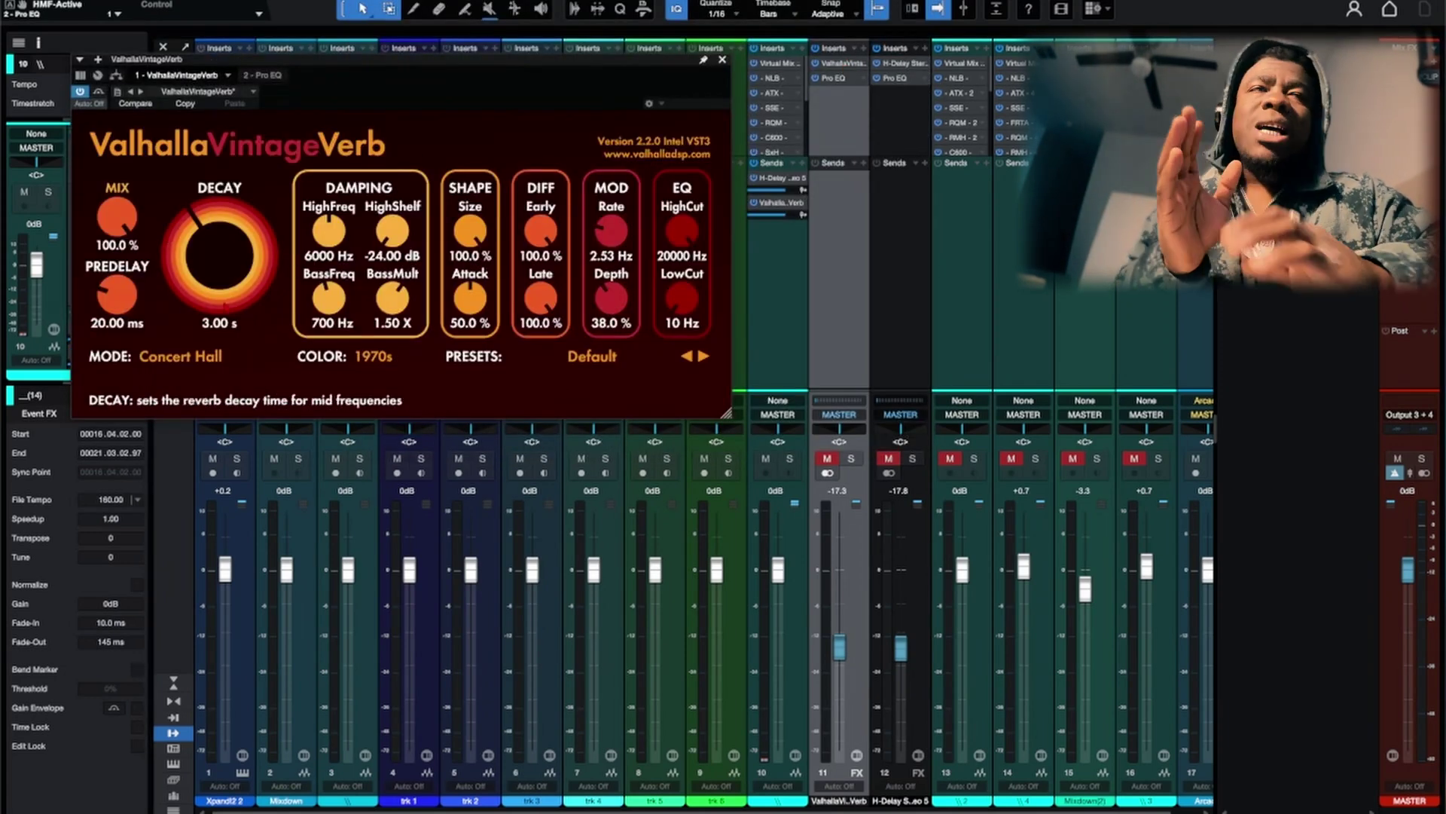
{"action": "left_click_drag", "start_coordinate": [218, 256], "coordinate": [213, 468]}
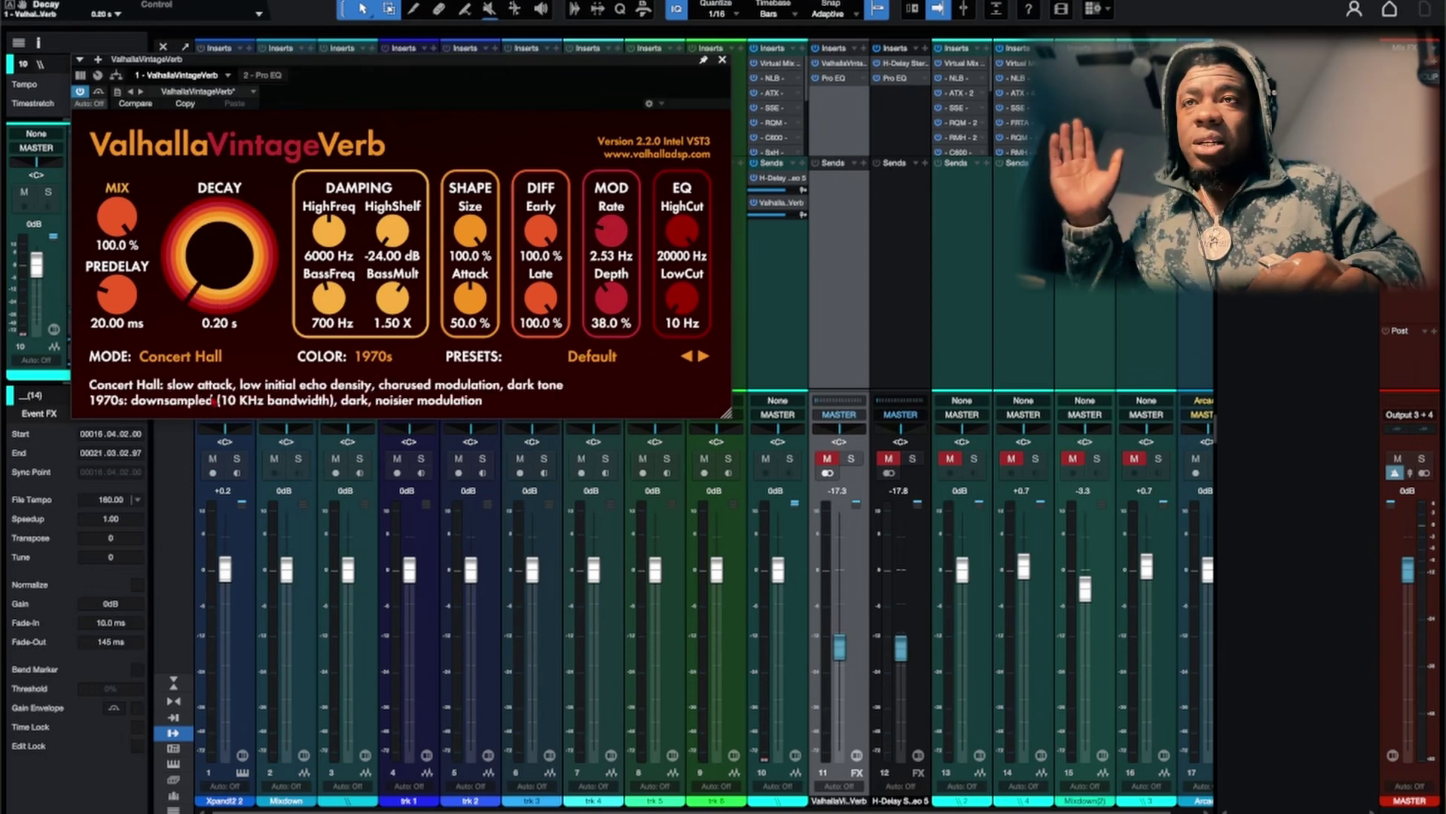
{"action": "left_click", "coordinate": [827, 458]}
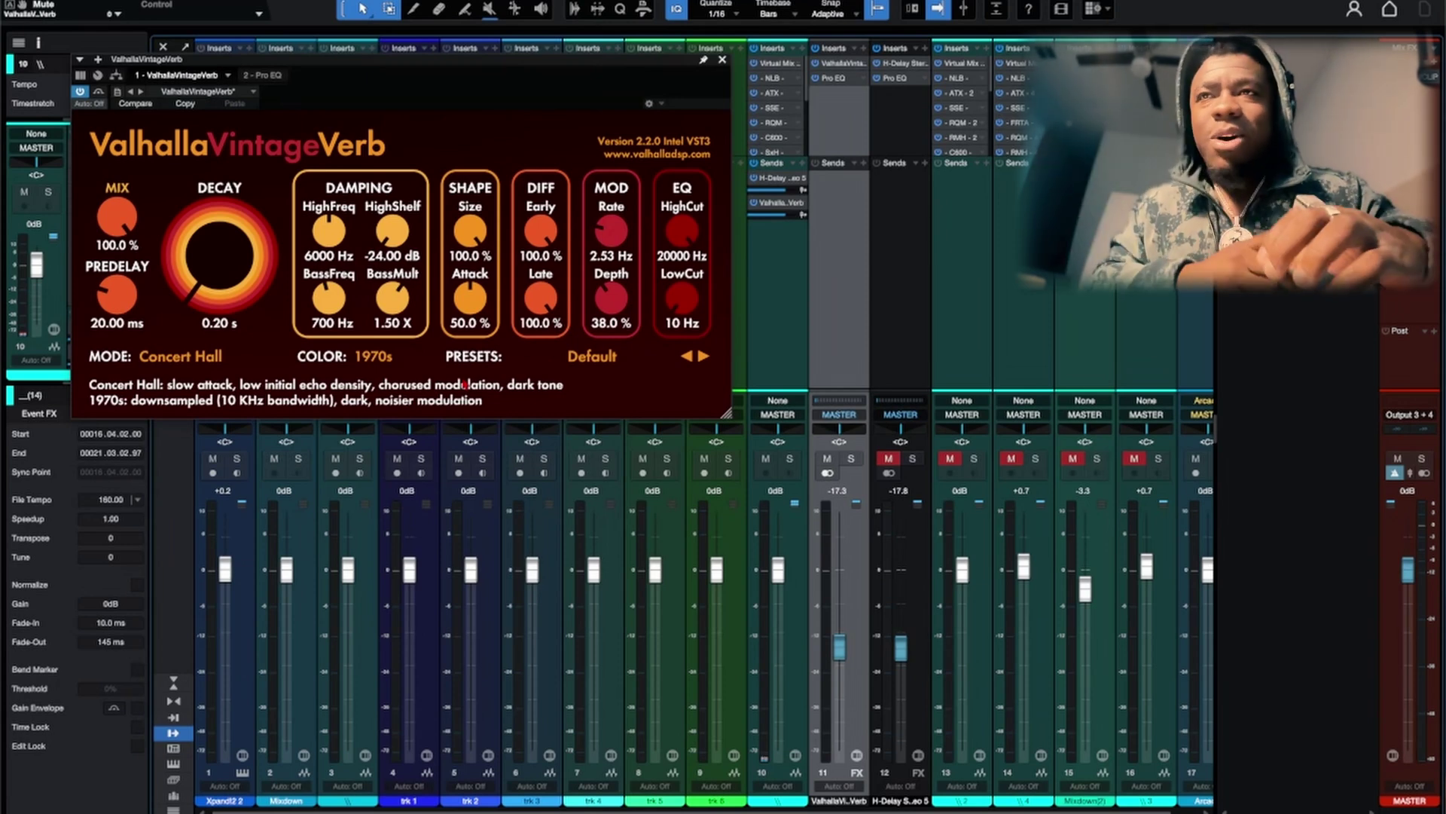
Step: Audition ValhallaVintageVerb with decays of 3.08 s, 4.02 s and 0.20 s, and settle on a decay of 3.00 s
{"action": "left_click", "coordinate": [140, 106]}
{"action": "left_click", "coordinate": [140, 106]}
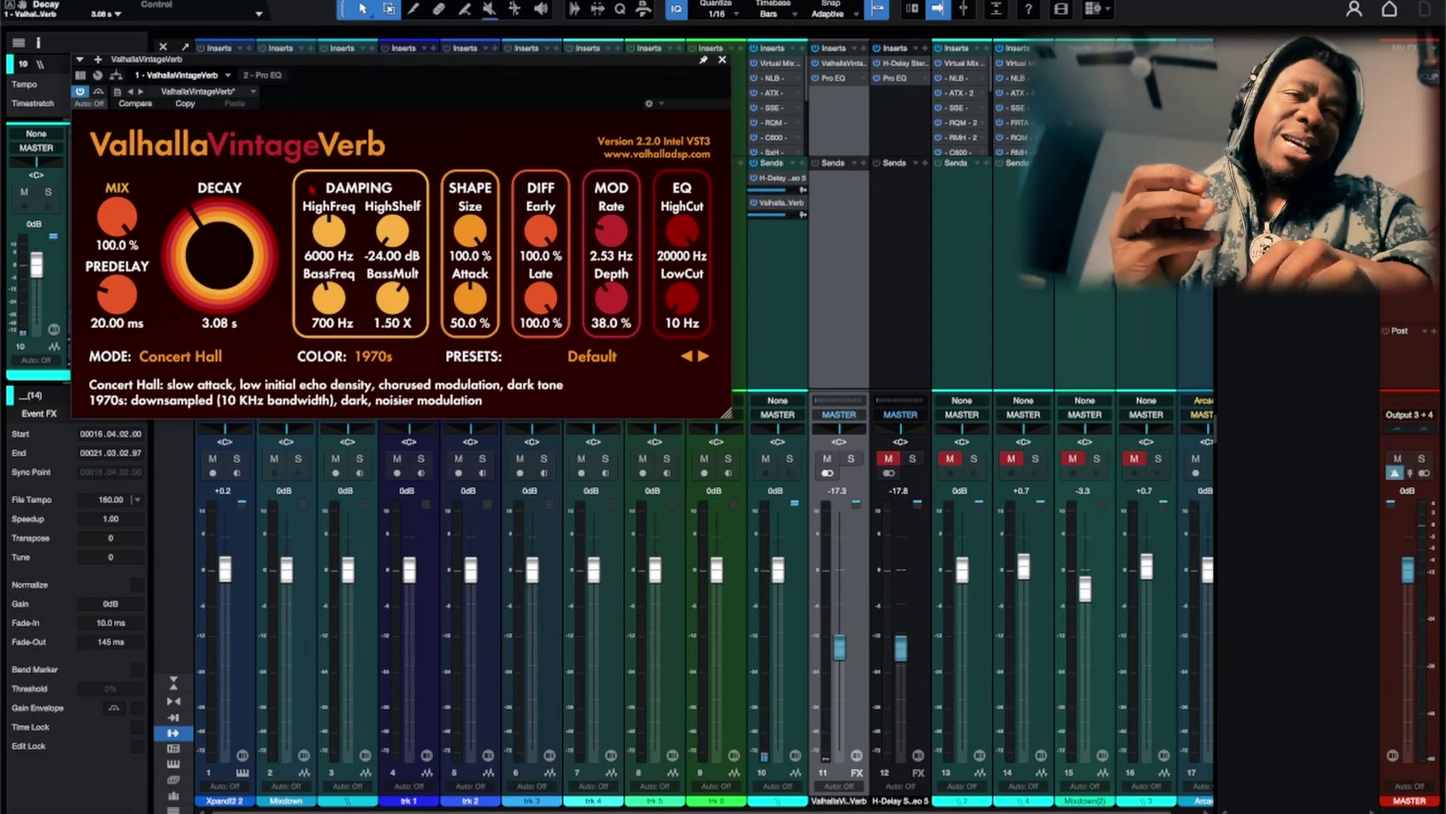
{"action": "left_click_drag", "start_coordinate": [225, 249], "coordinate": [225, 245]}
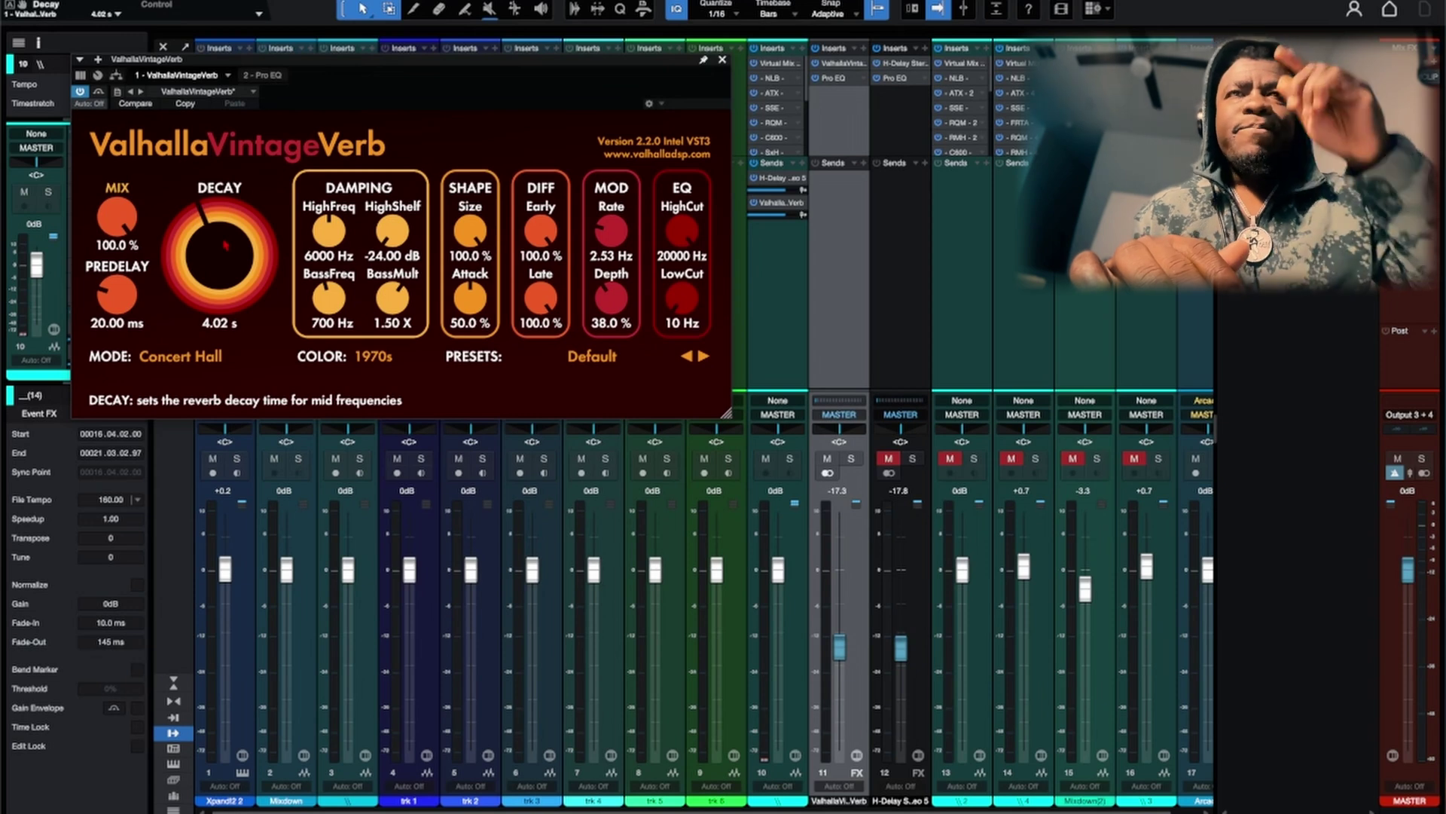
{"action": "left_click_drag", "start_coordinate": [225, 245], "coordinate": [205, 316]}
{"action": "key", "text": "space"}
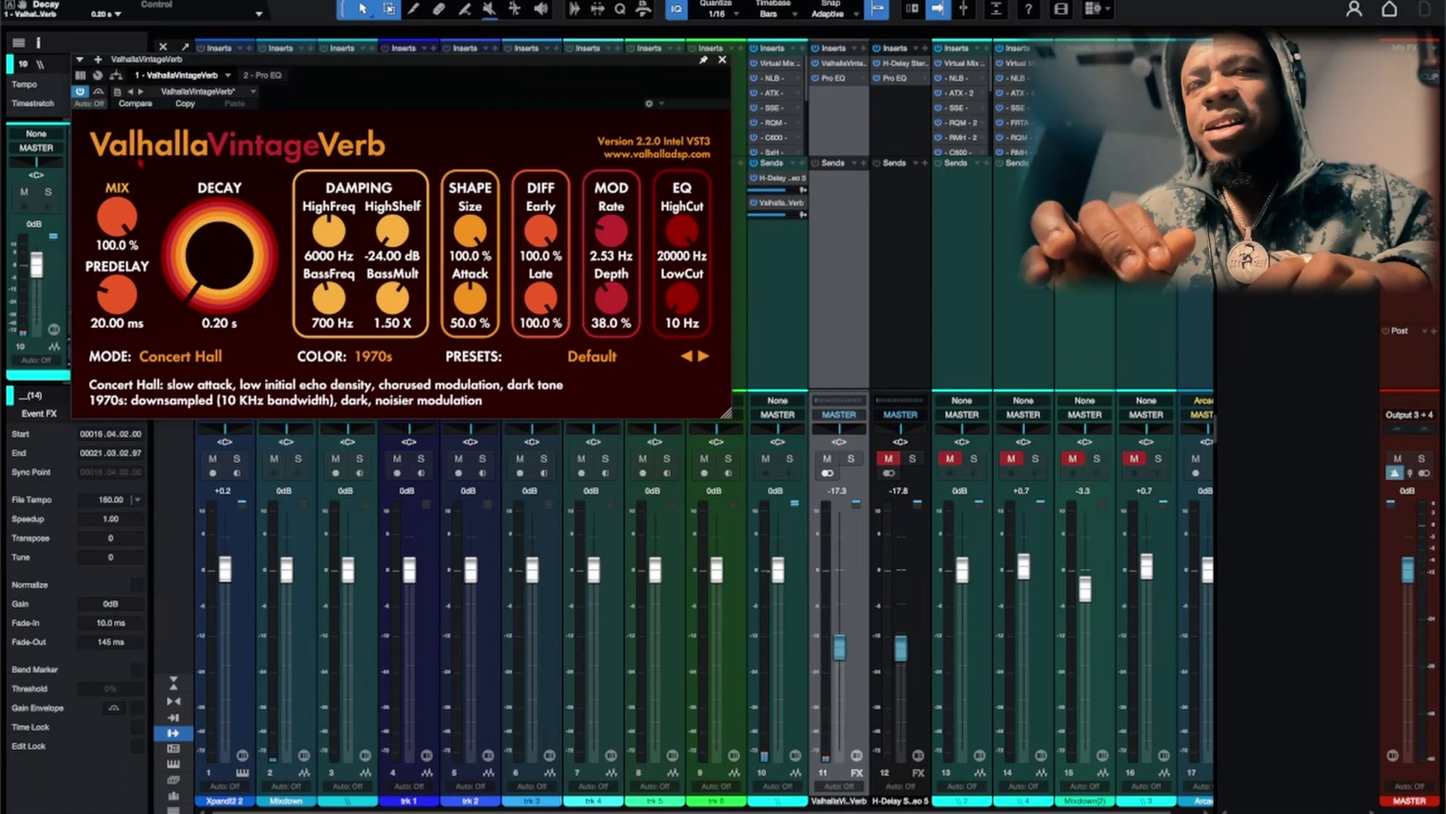
{"action": "left_click_drag", "start_coordinate": [219, 256], "coordinate": [219, 226]}
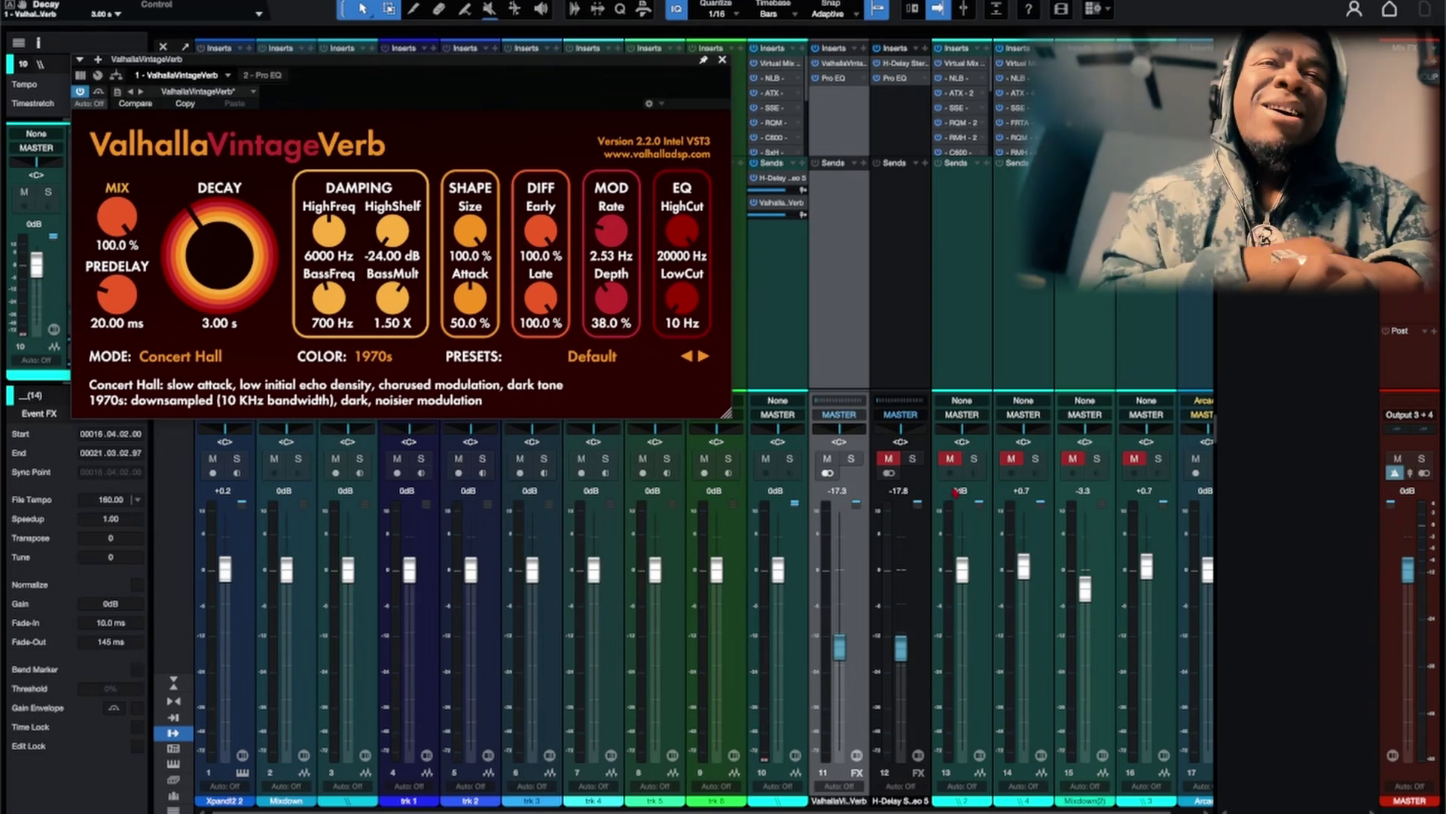
Step: Unmute the H-Delay return and set the reverb return fader to -17.8 dB in the mixer
{"action": "left_click", "coordinate": [891, 459]}
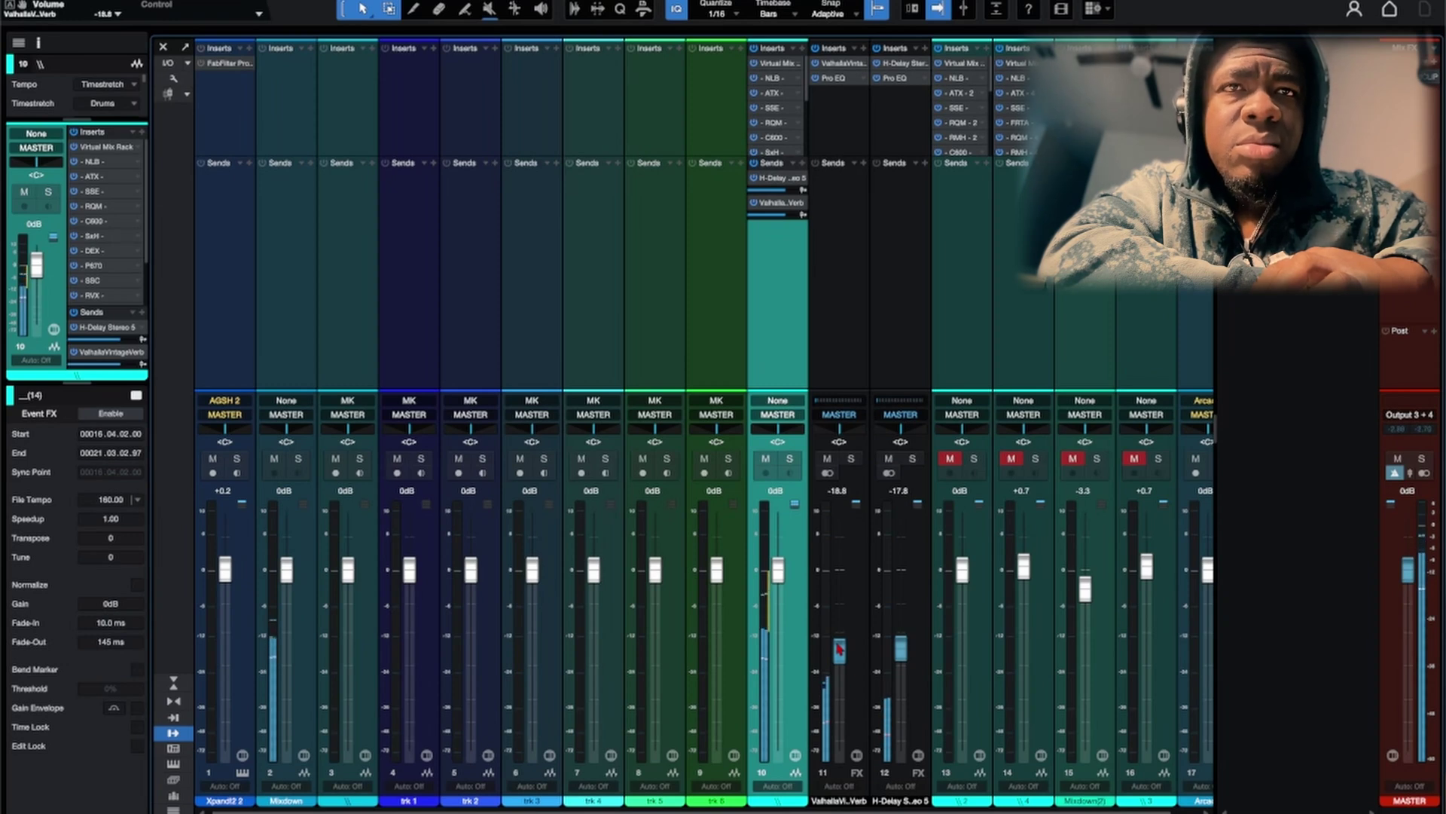
{"action": "left_click_drag", "start_coordinate": [840, 649], "coordinate": [839, 645]}
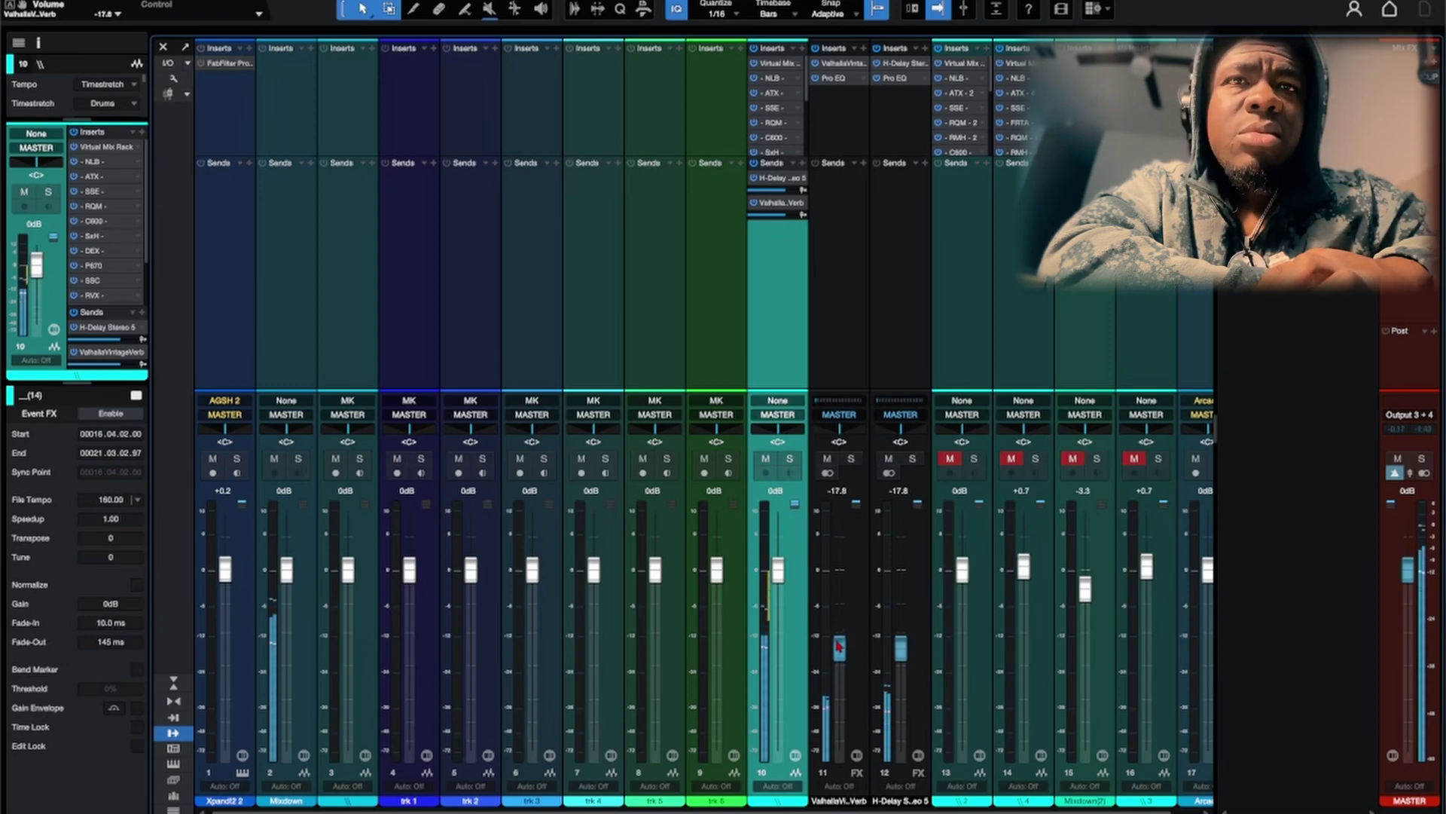